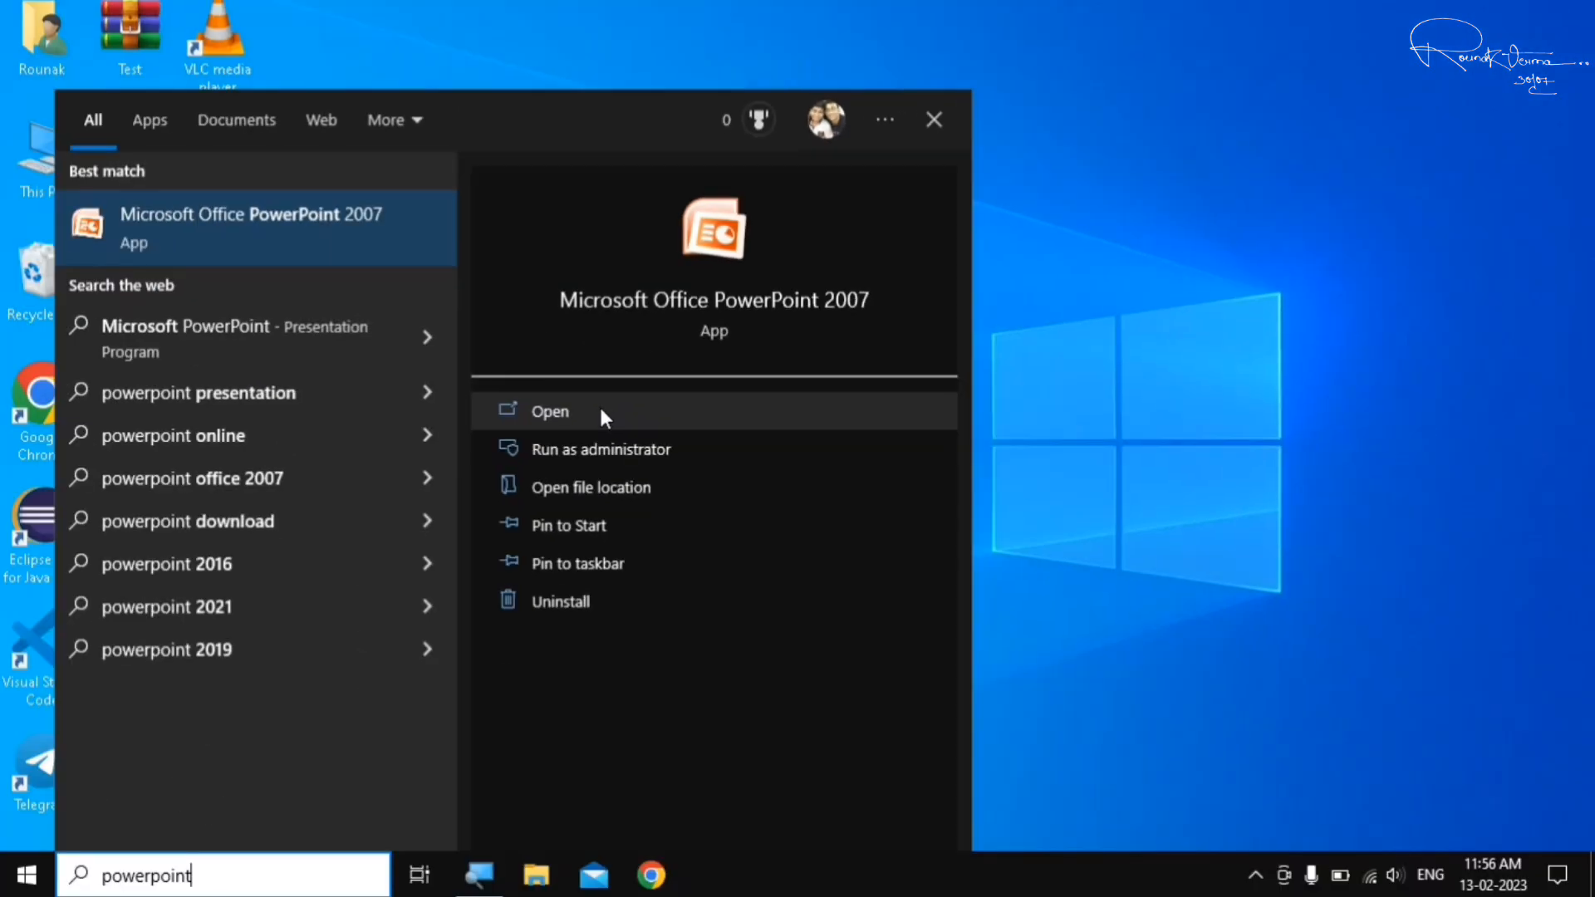
Step: Dismiss the PowerPoint search results, display the computer's Restart power option, and close it without restarting
left_click(1231, 311)
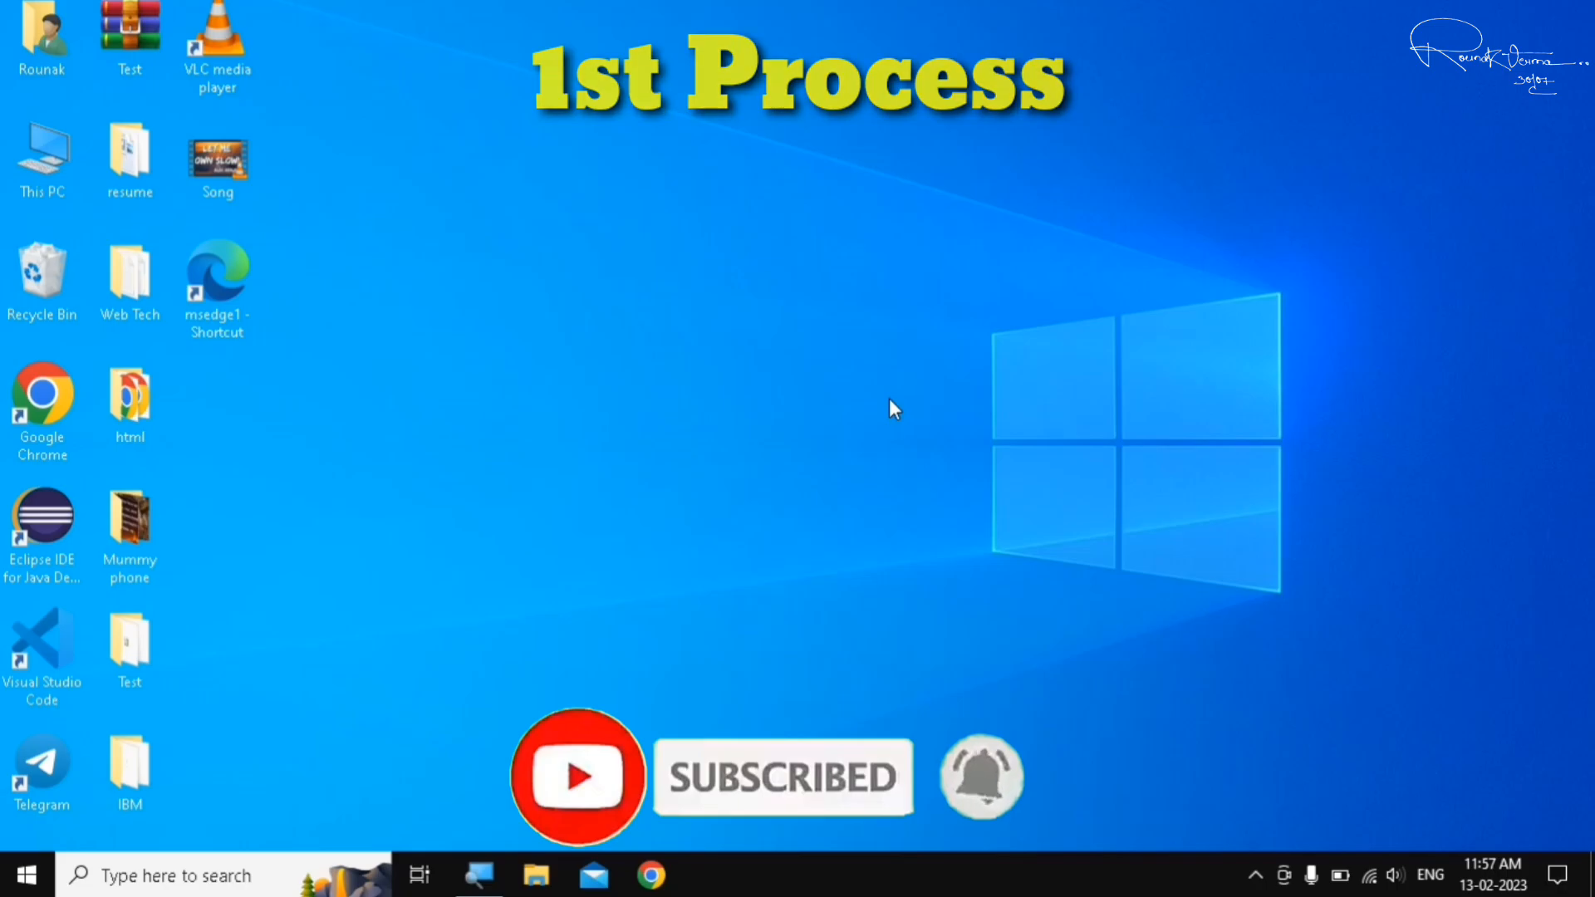
left_click(25, 875)
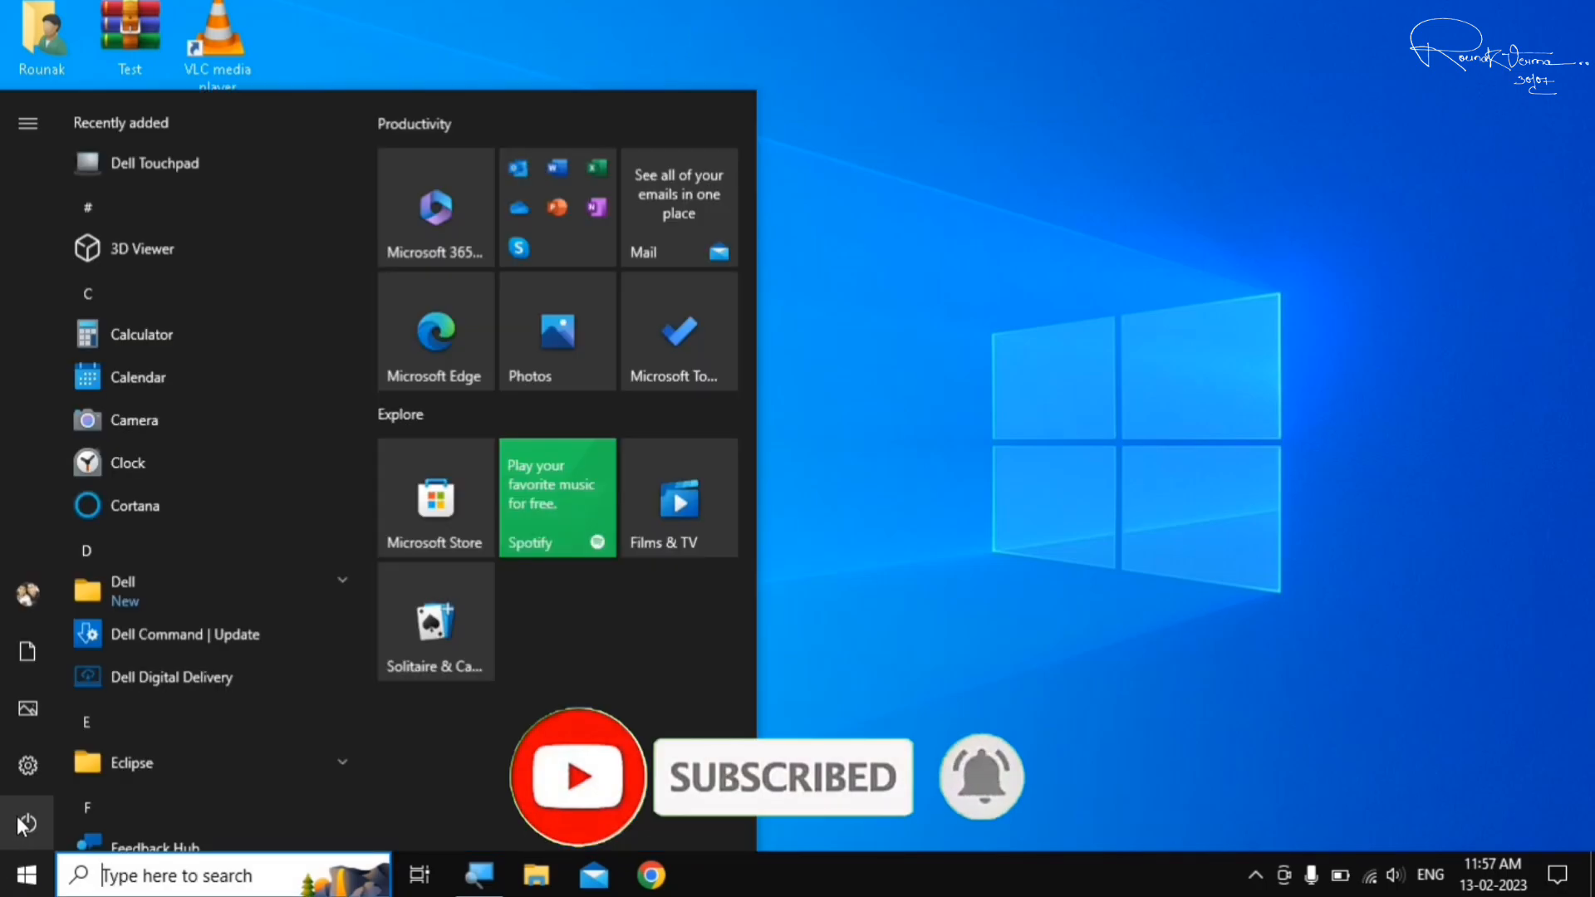
left_click(25, 823)
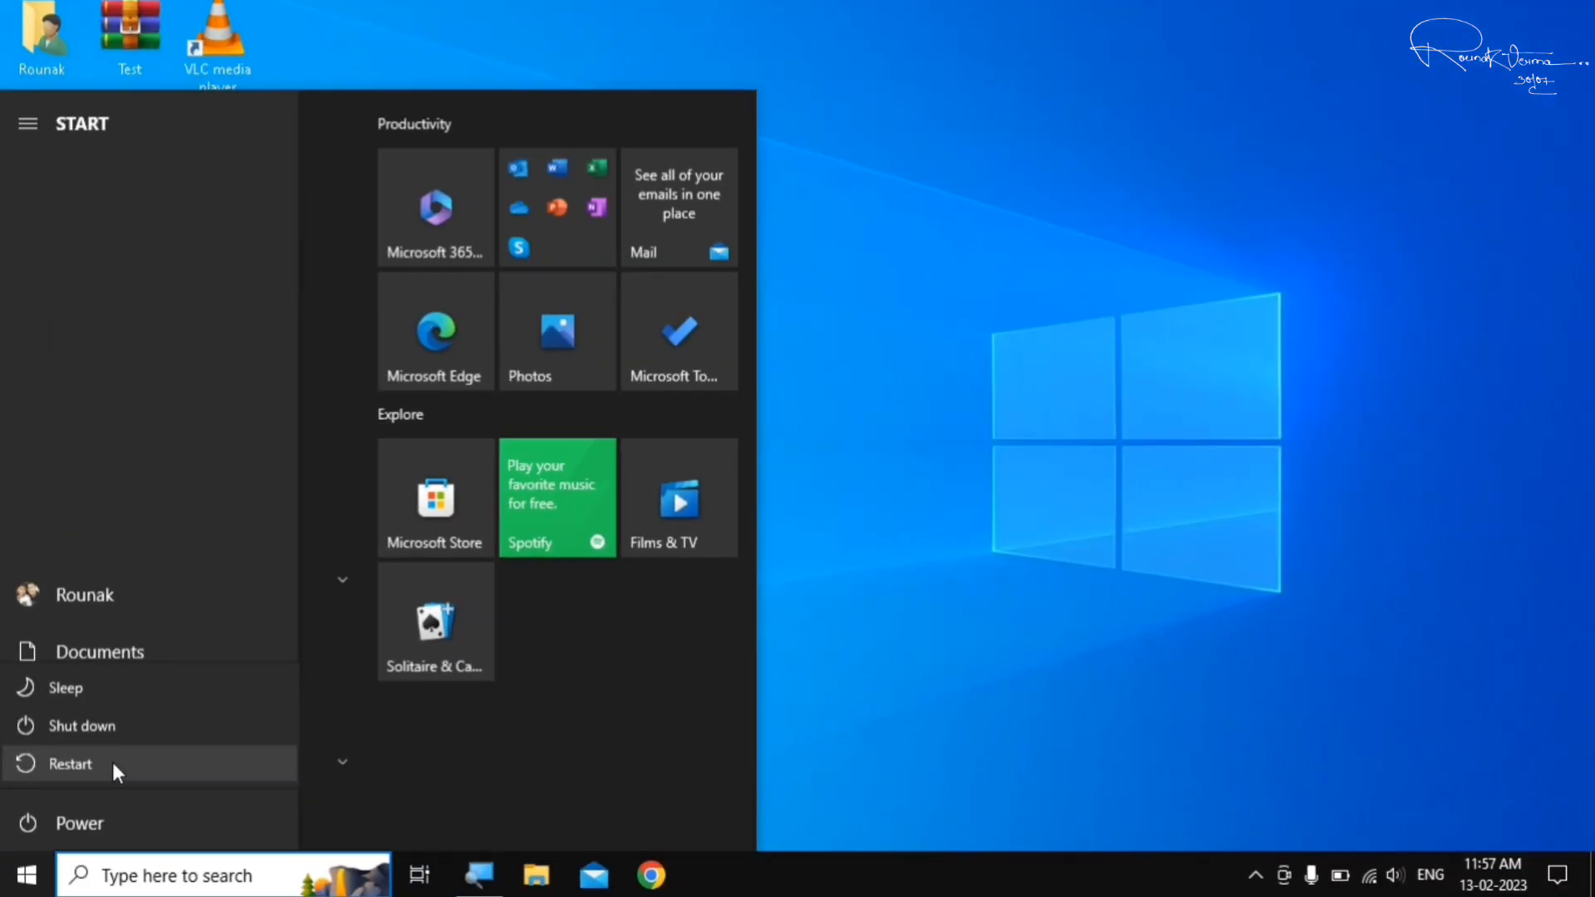
left_click(863, 493)
left_click(811, 382)
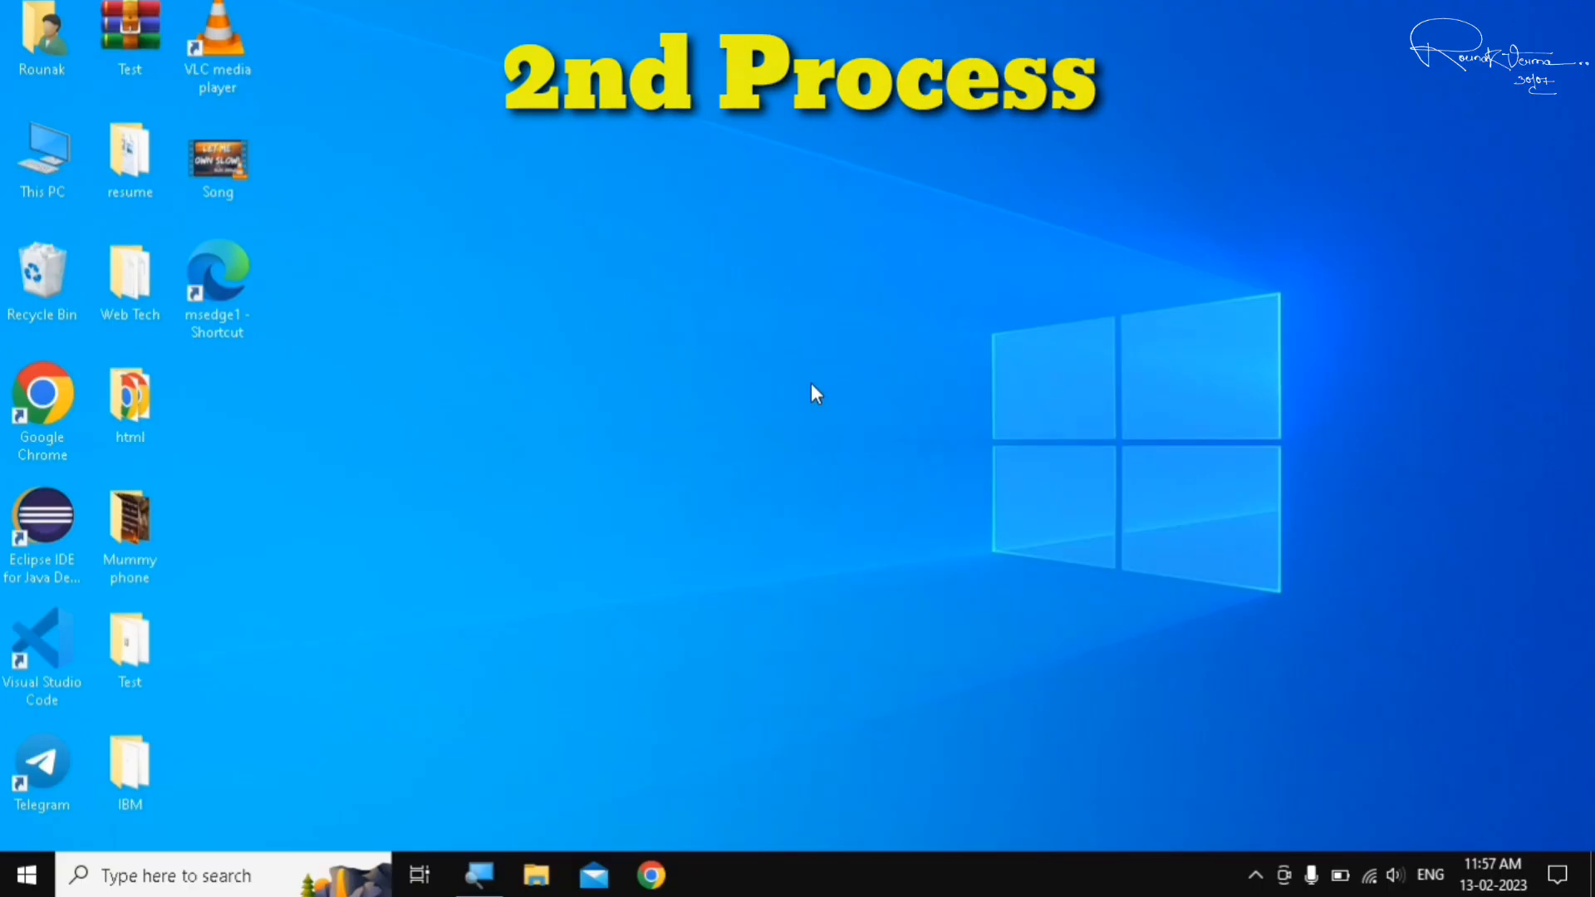
Step: Search Windows for "powerpoint", view the app's Run as administrator option, and dismiss the results
key("super")
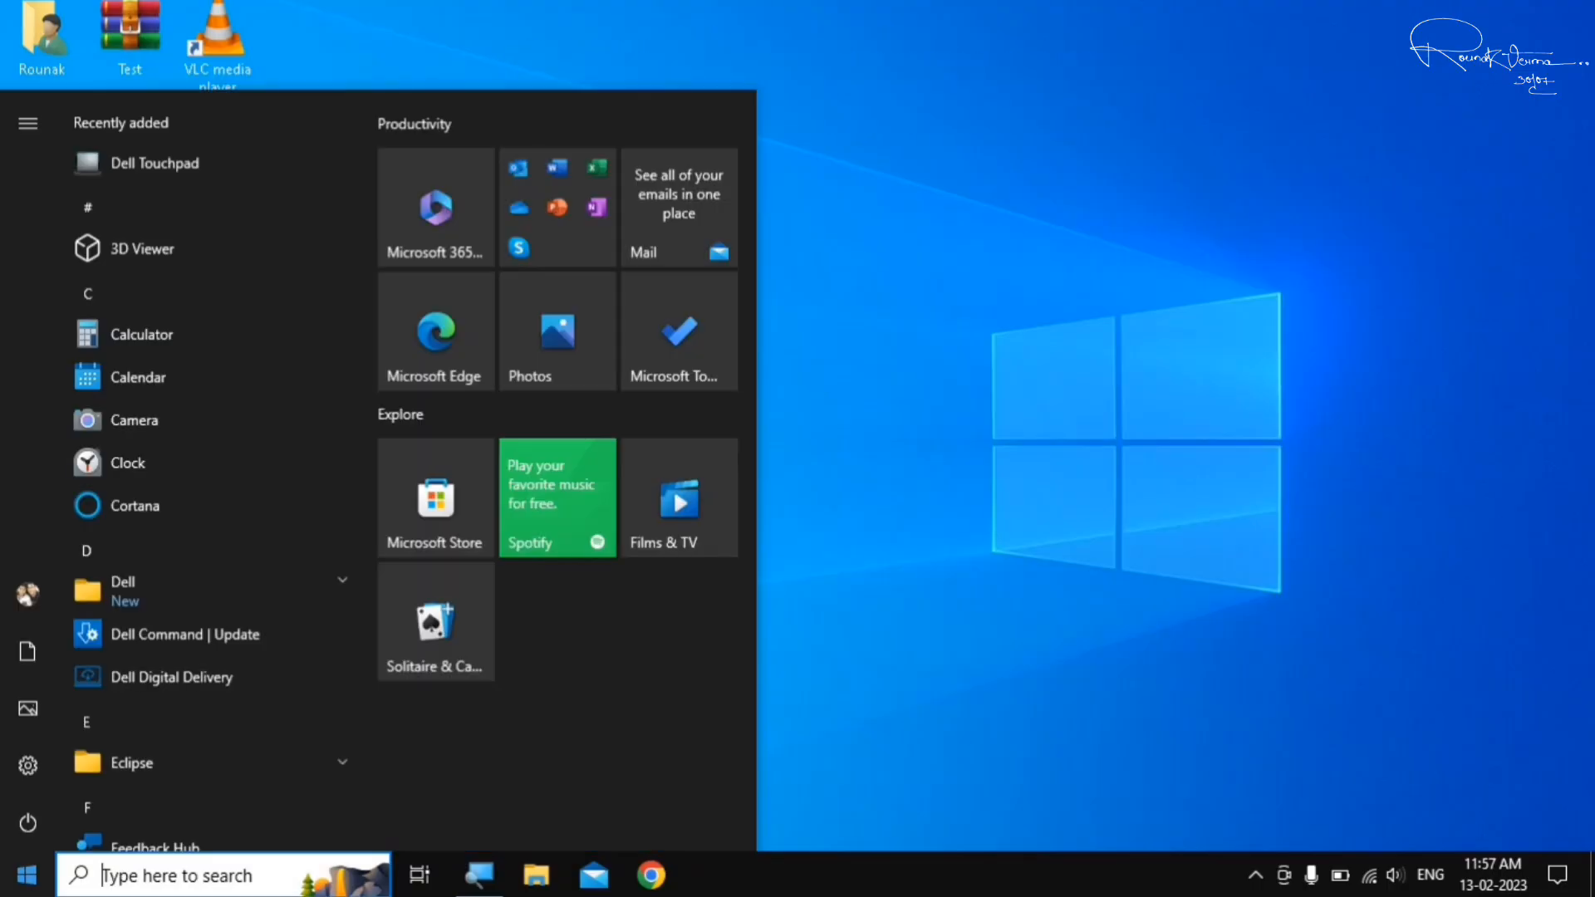
type("power")
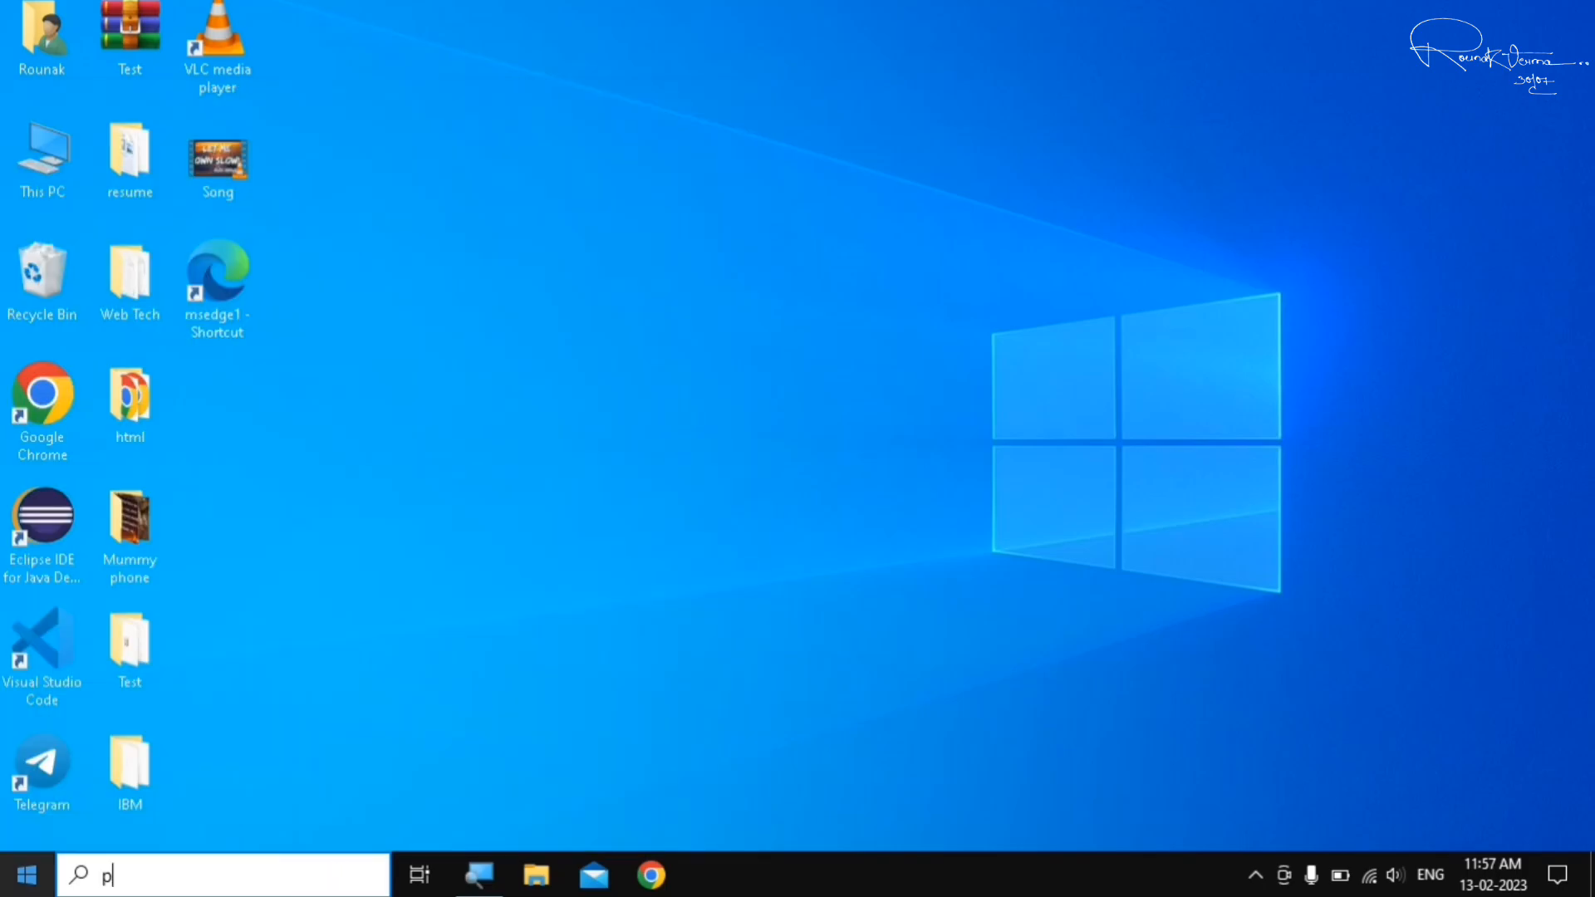
type("point")
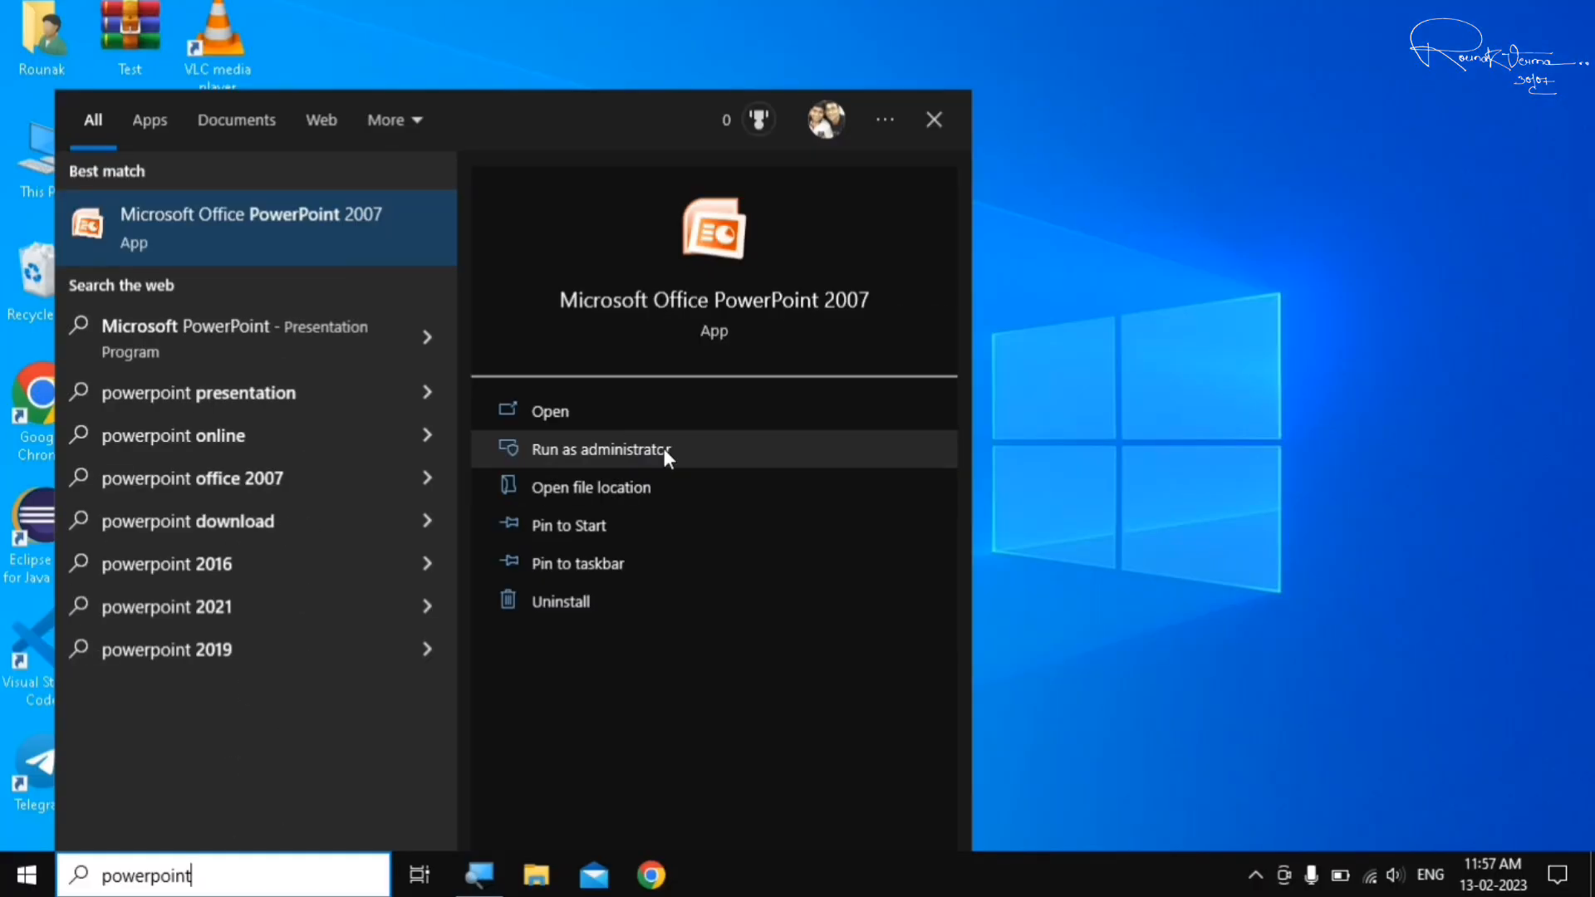
left_click(1090, 387)
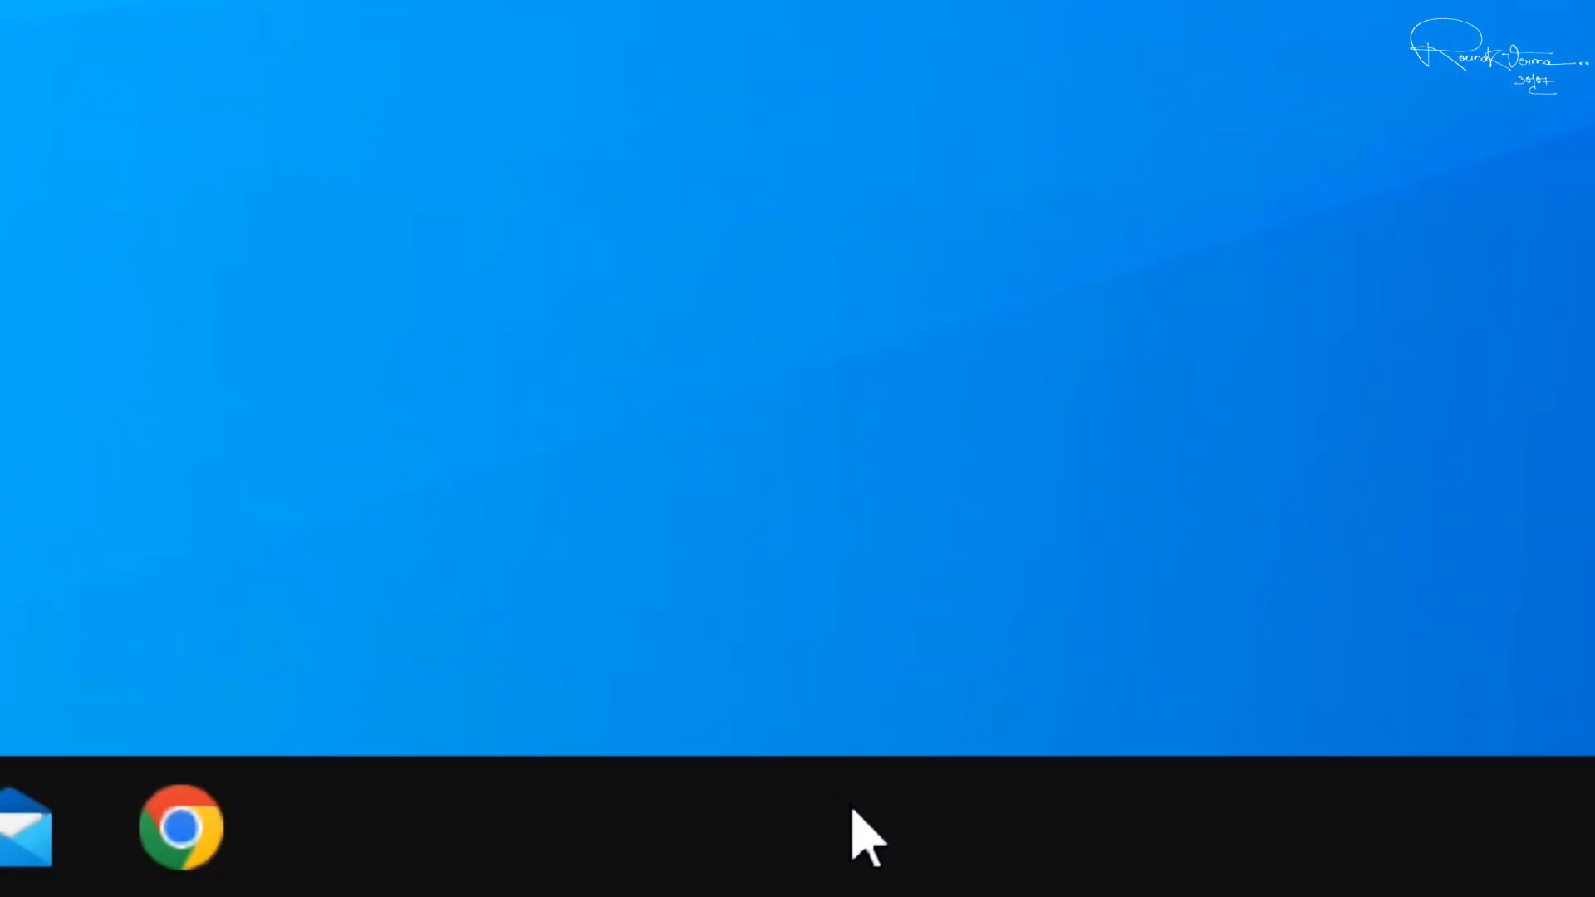
Step: Restart the Windows Explorer process in Task Manager and close Task Manager
right_click(853, 816)
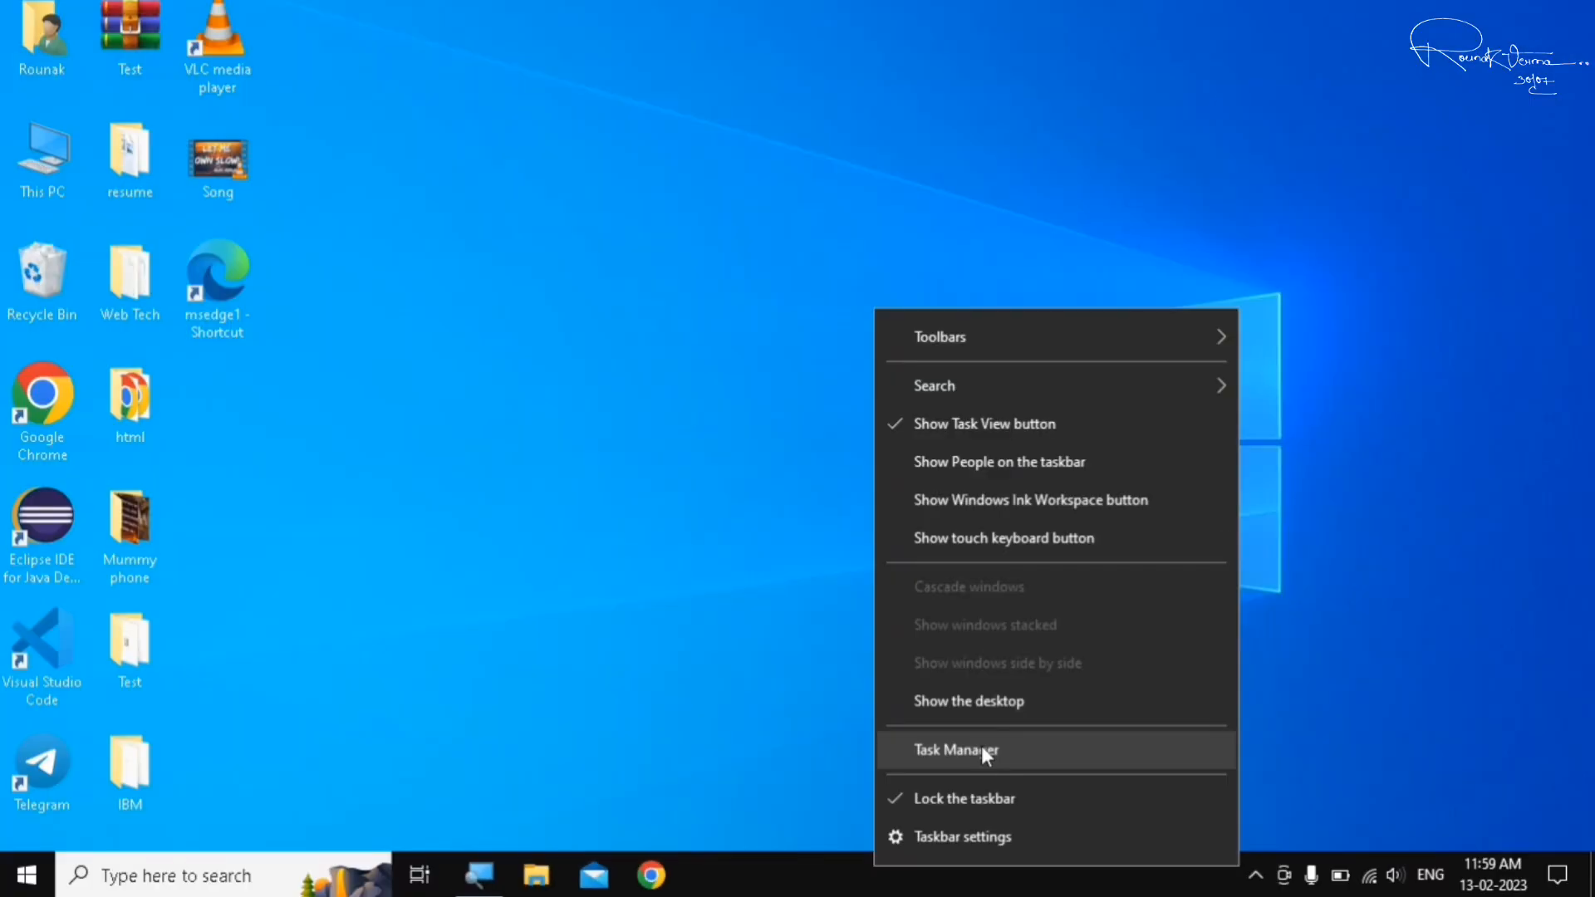
left_click(1173, 449)
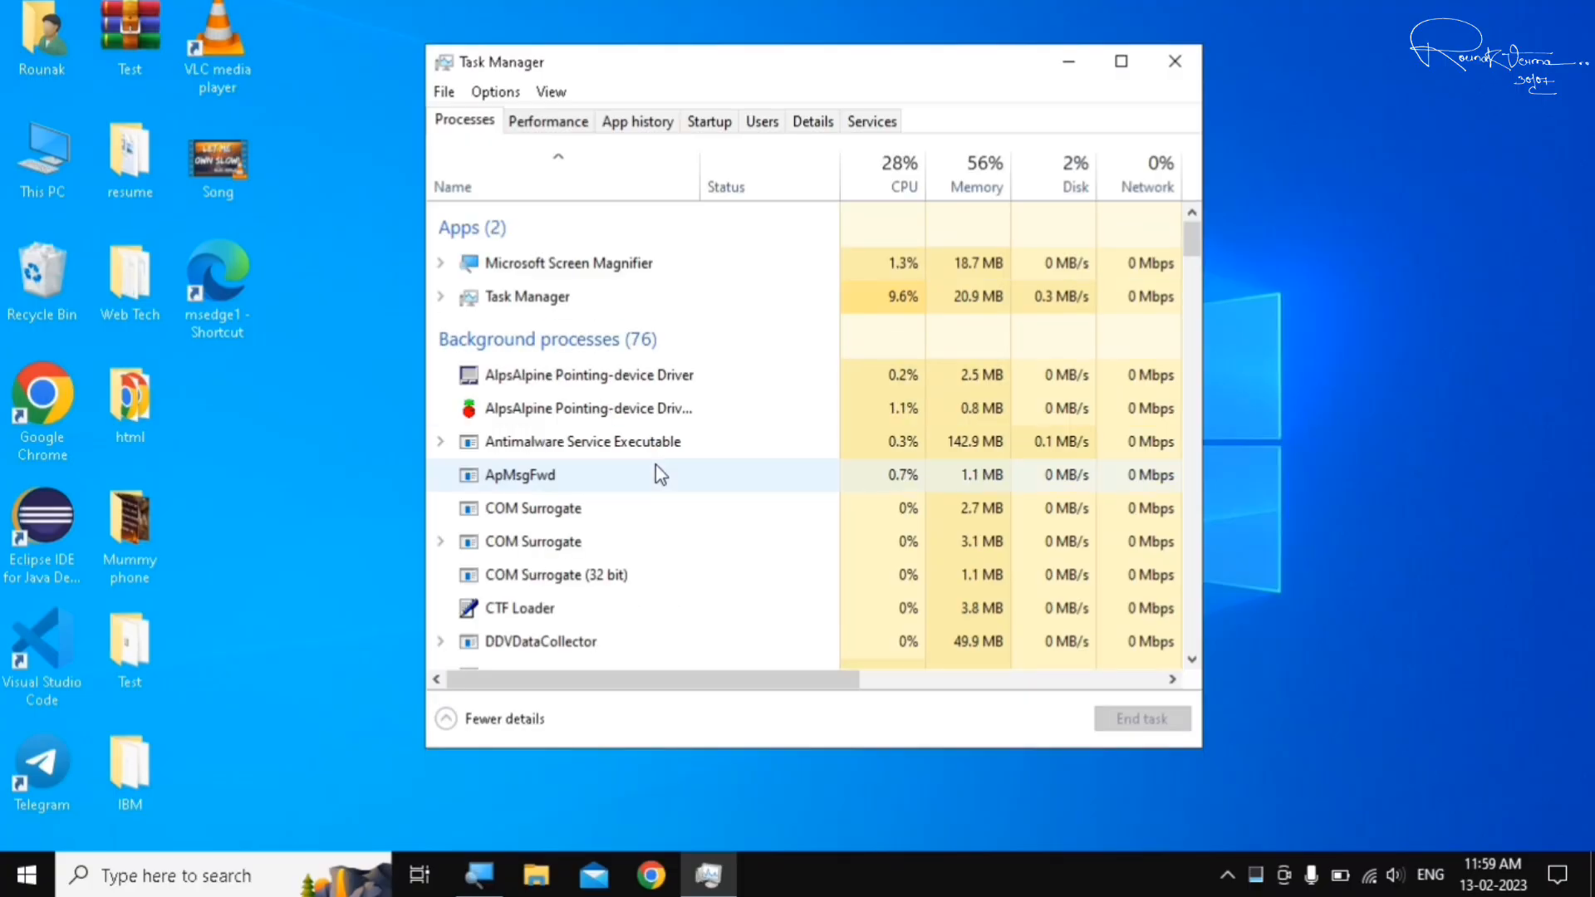
scroll(656, 473, "down", 20)
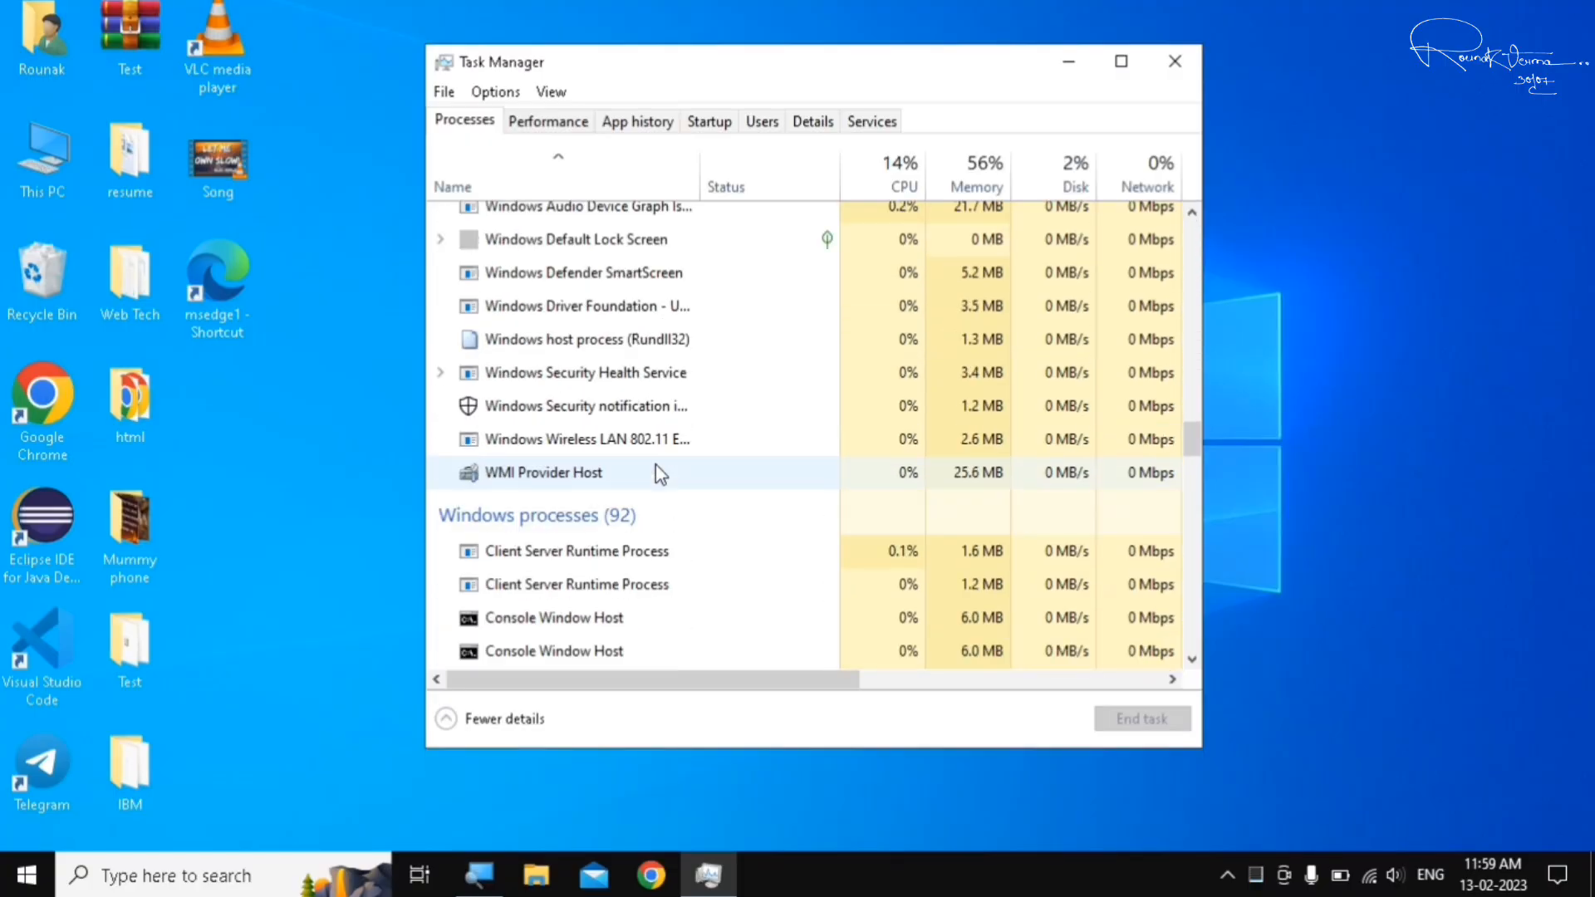
scroll(655, 465, "down", 20)
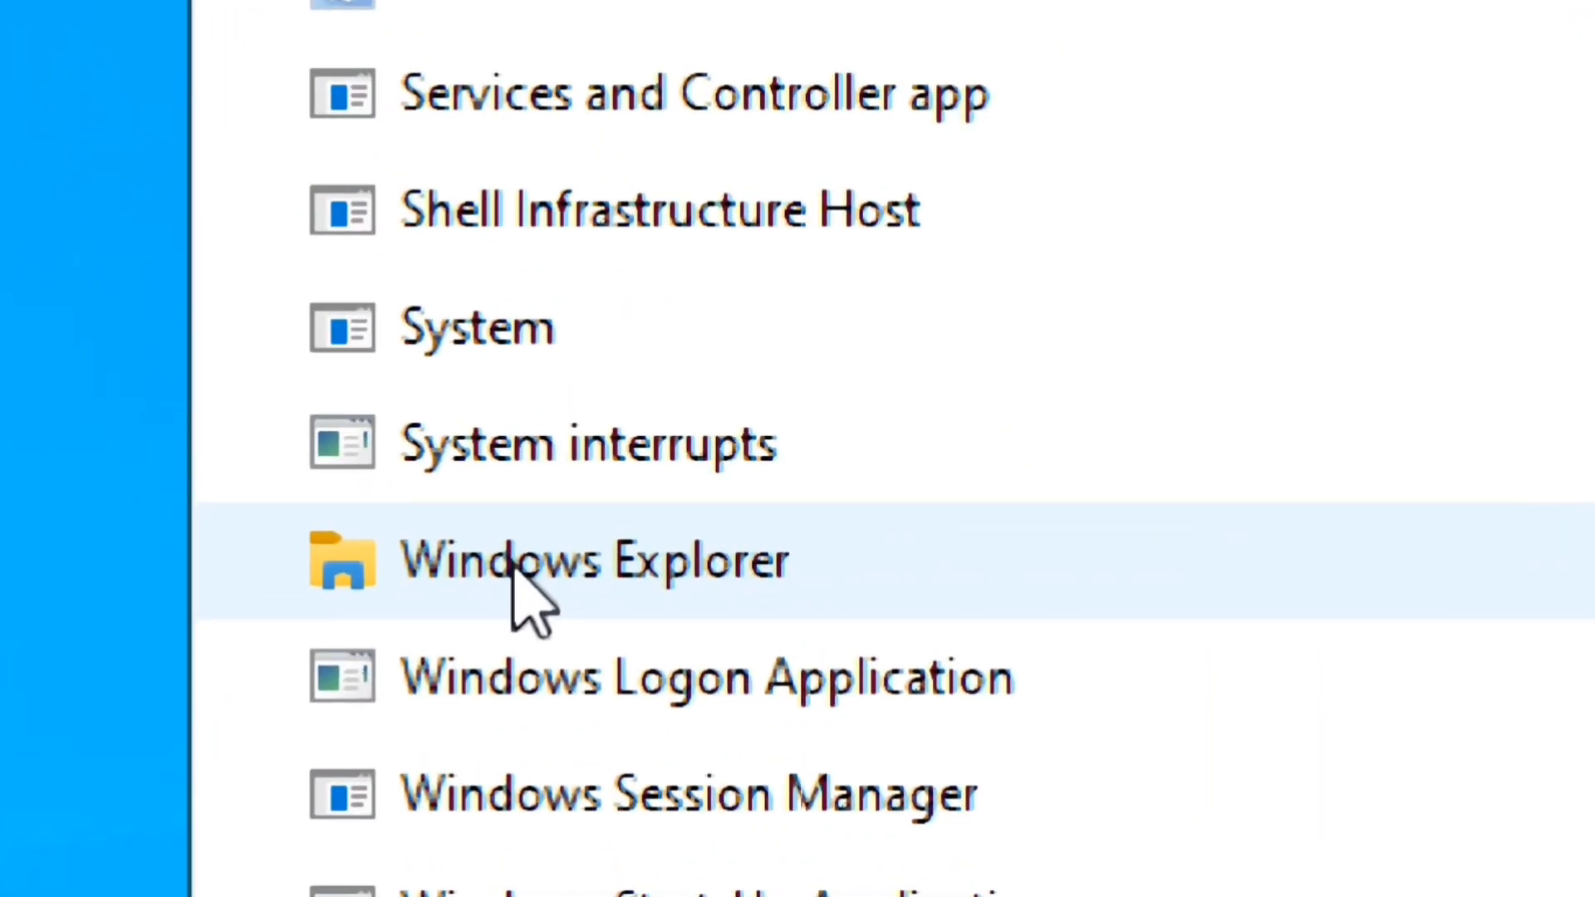
right_click(574, 552)
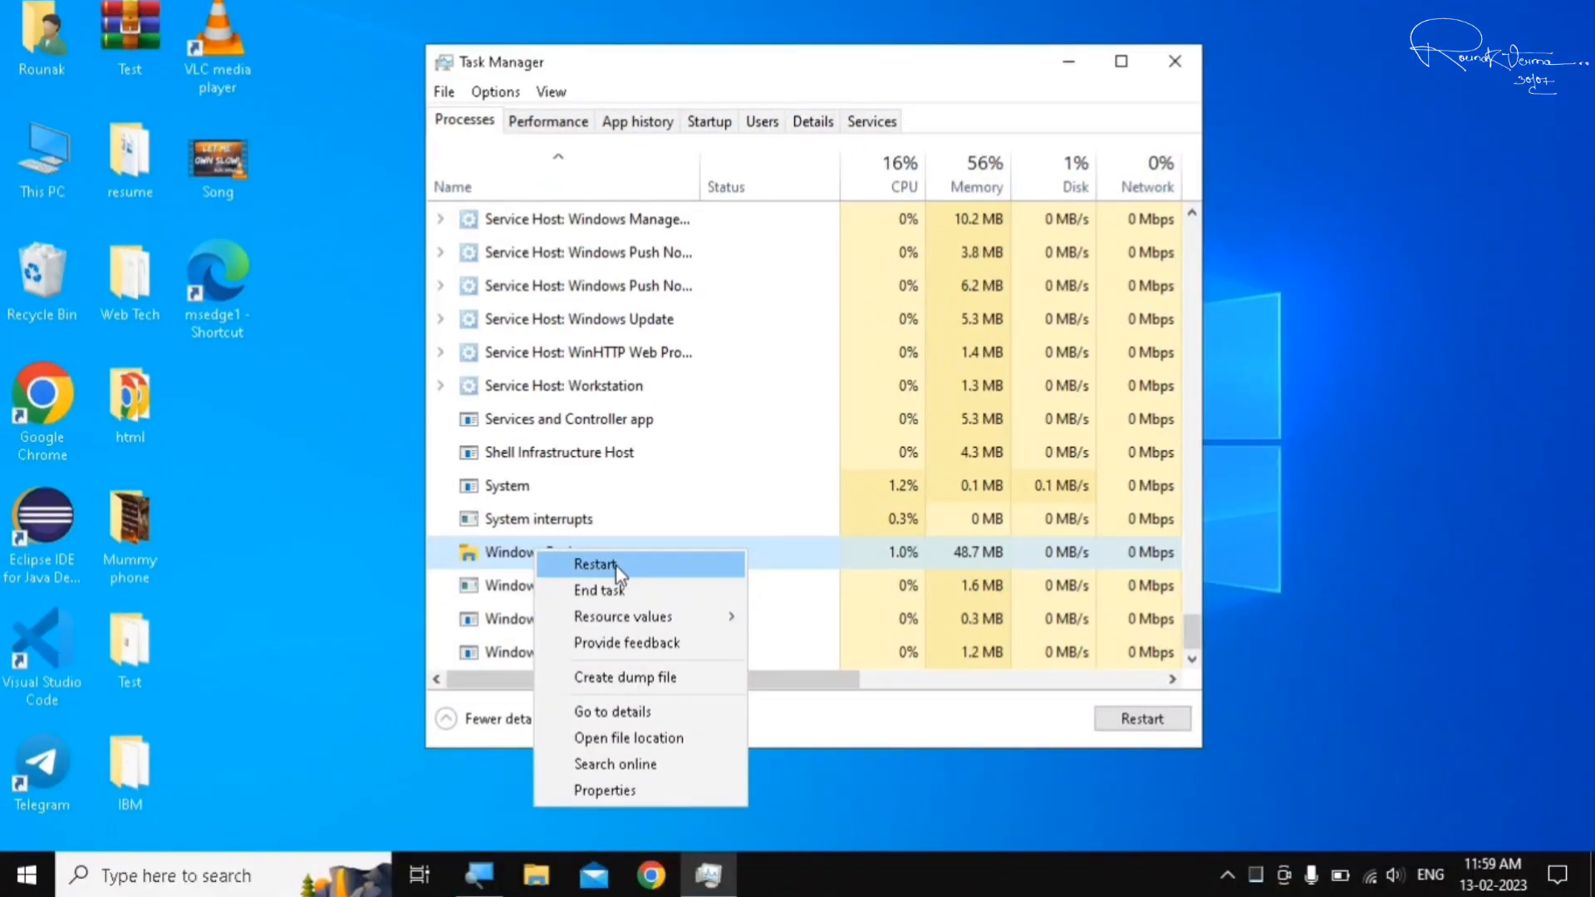
left_click(616, 566)
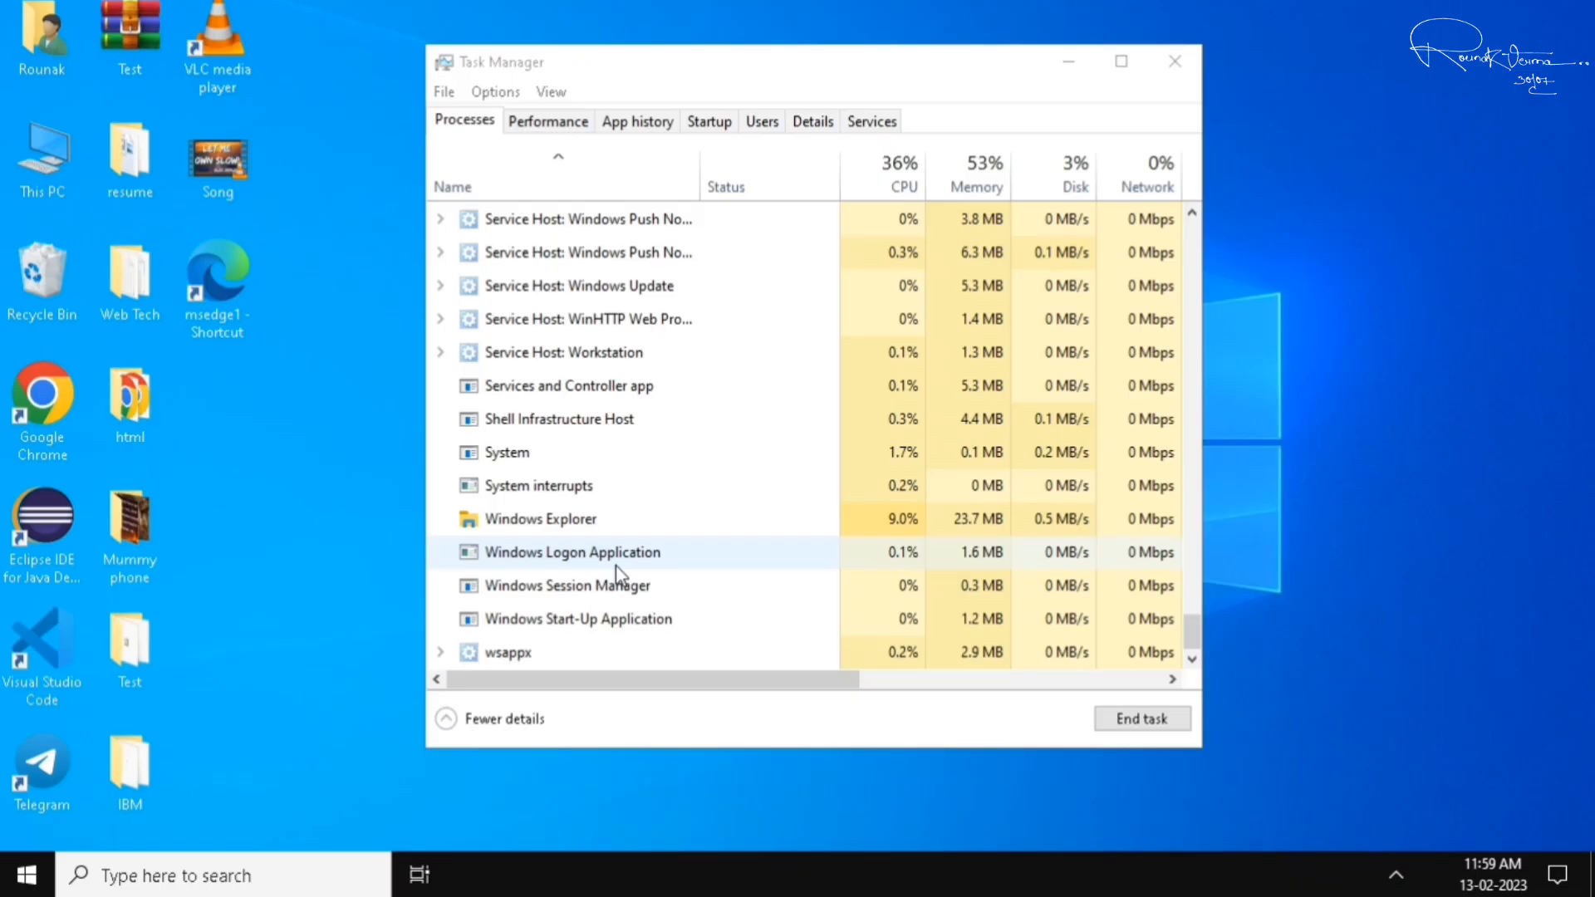
left_click(1175, 63)
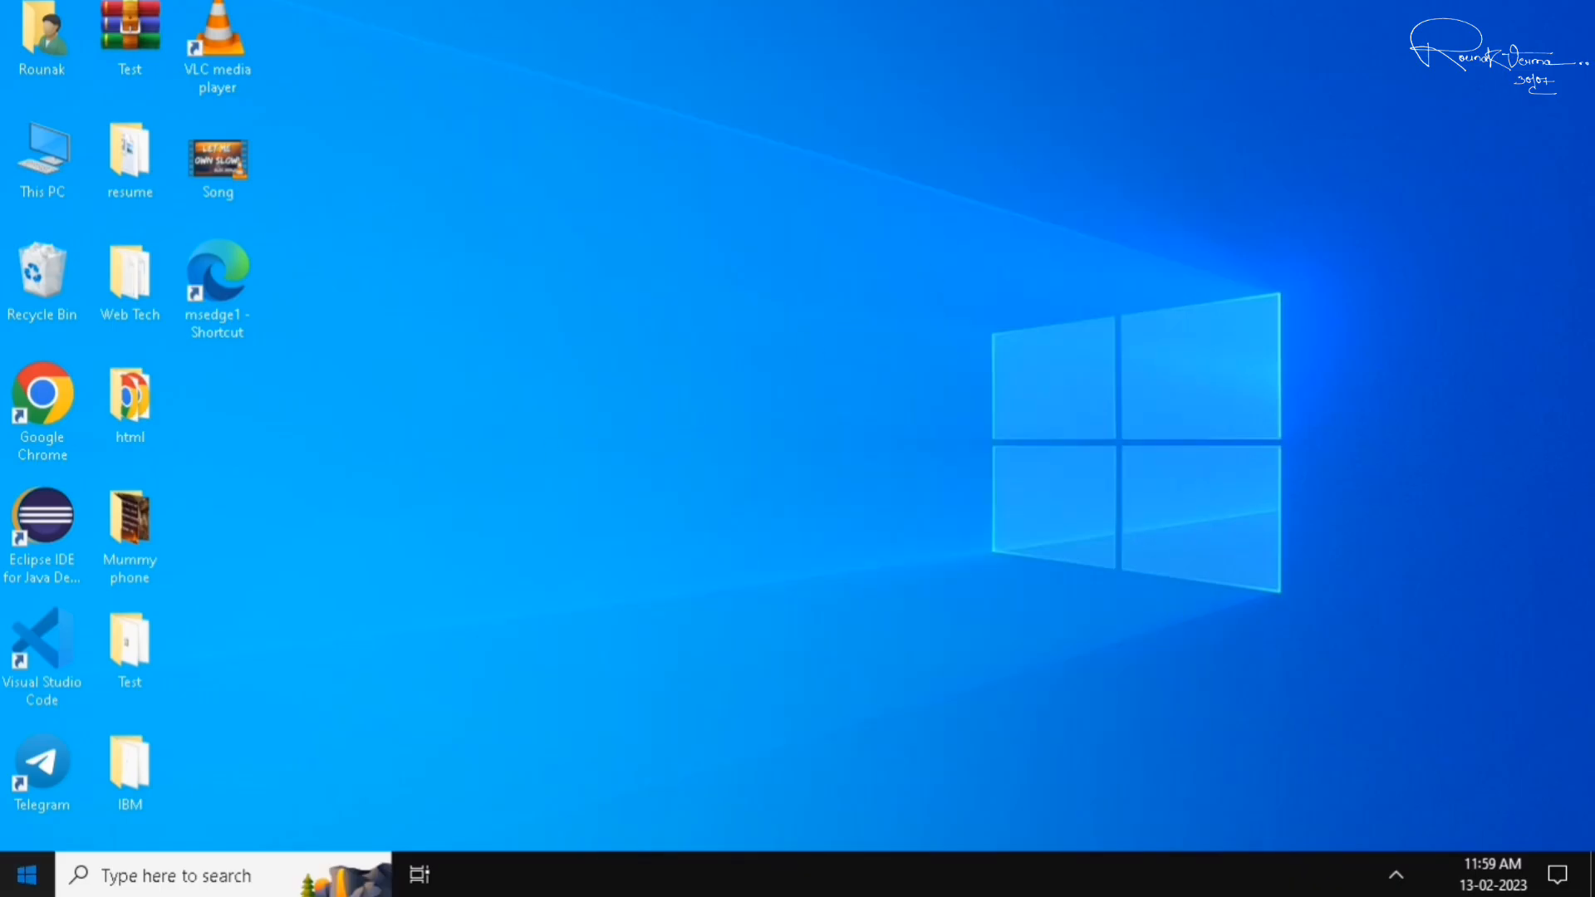
key("super")
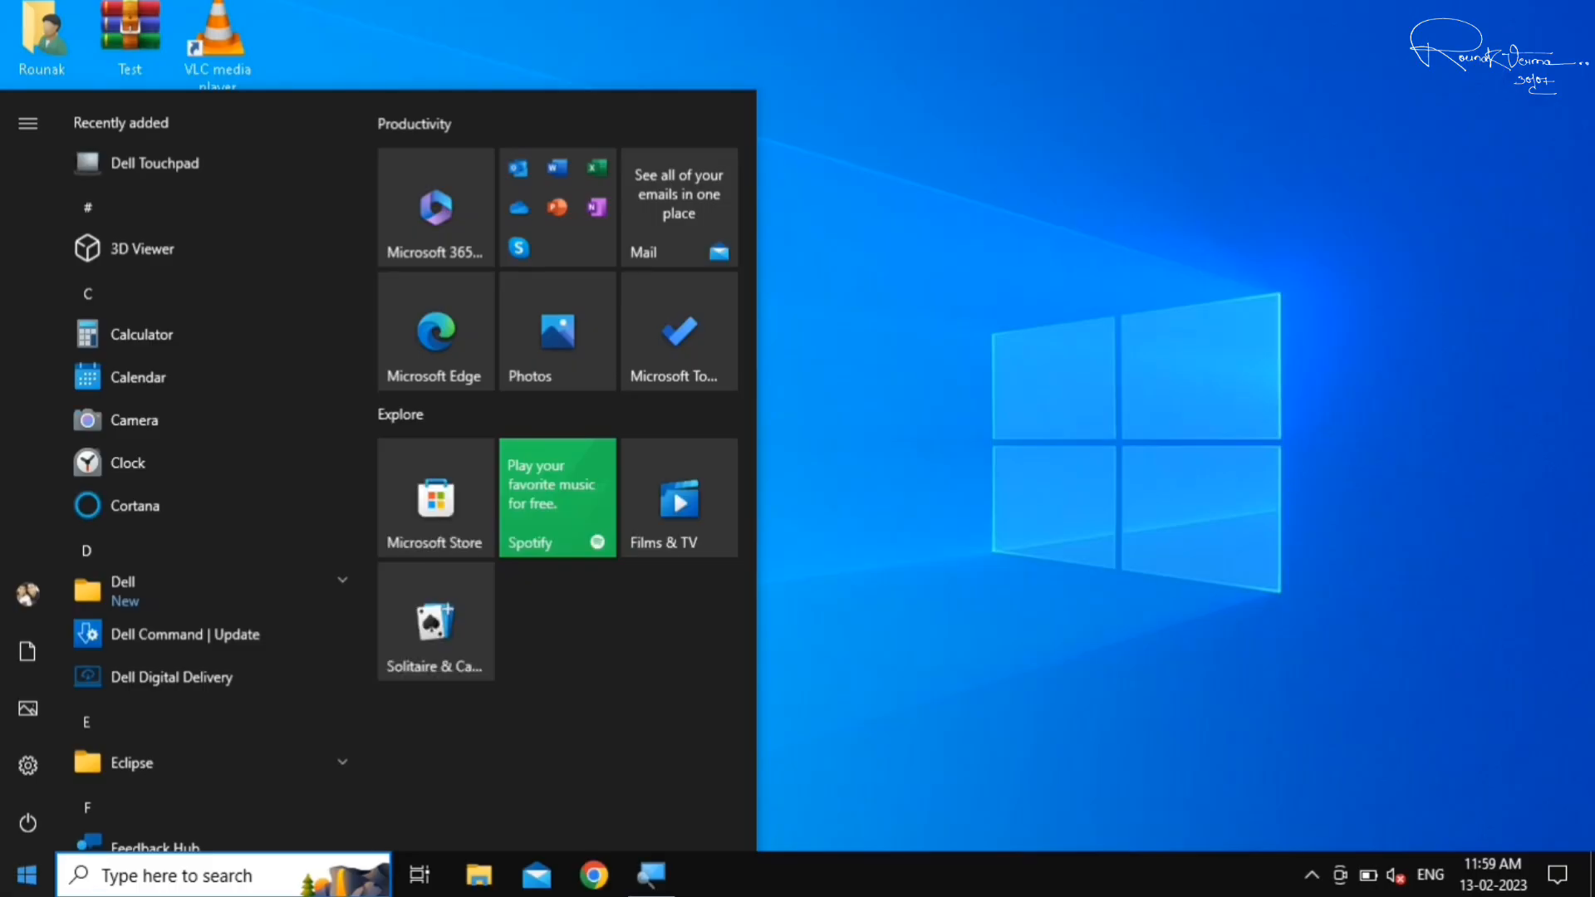
left_click(871, 489)
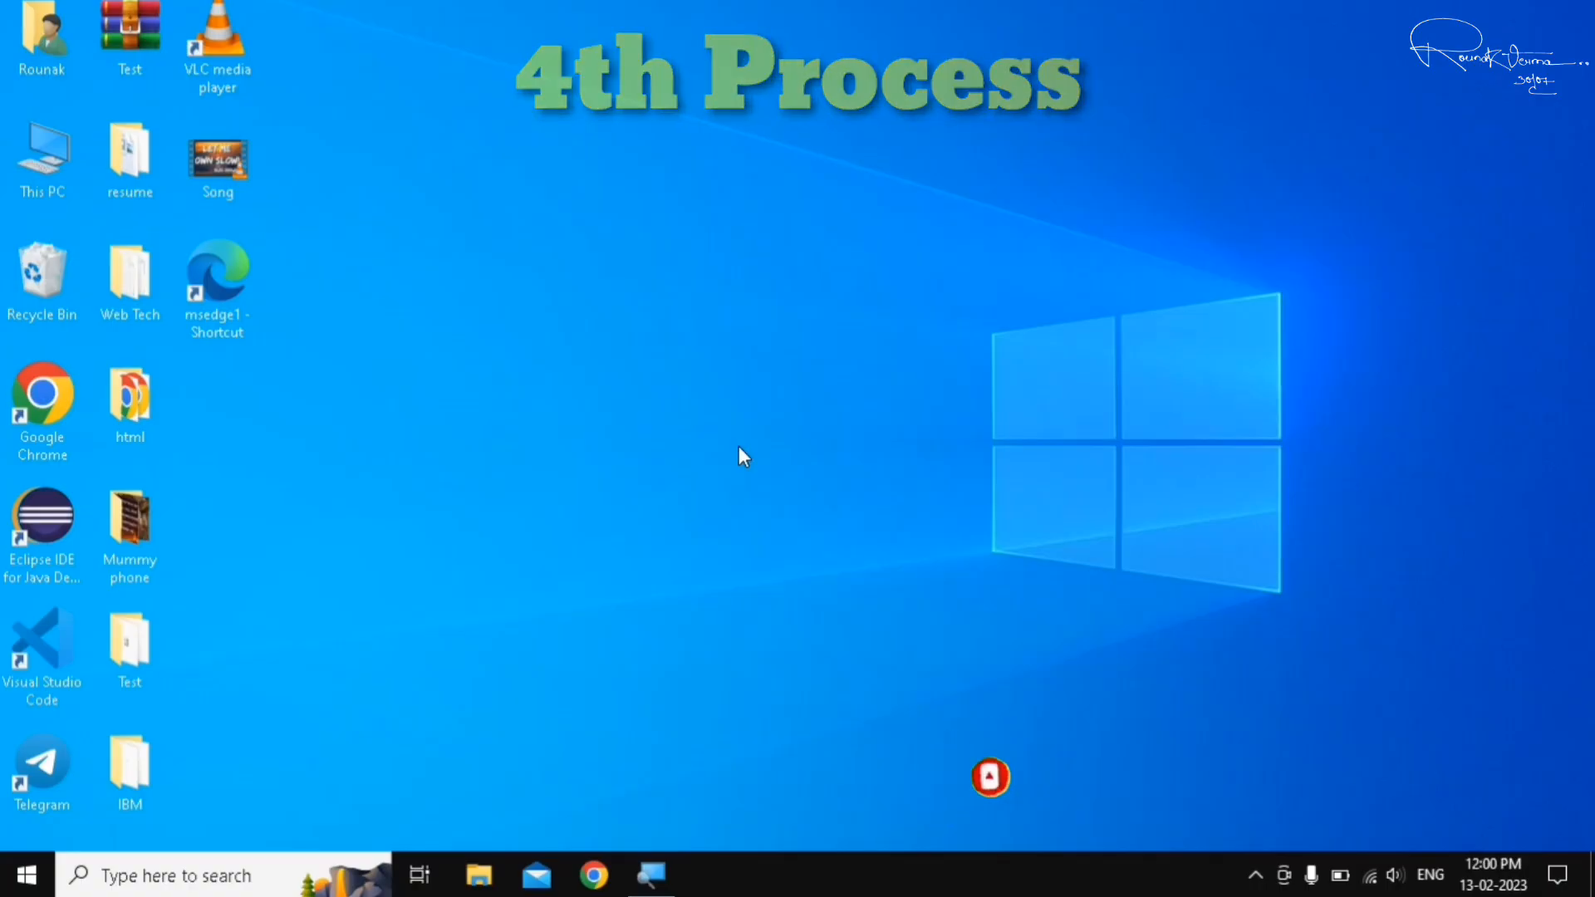
Step: View the Windows Update page under Update & Security in Windows Settings, and close Settings
left_click(27, 875)
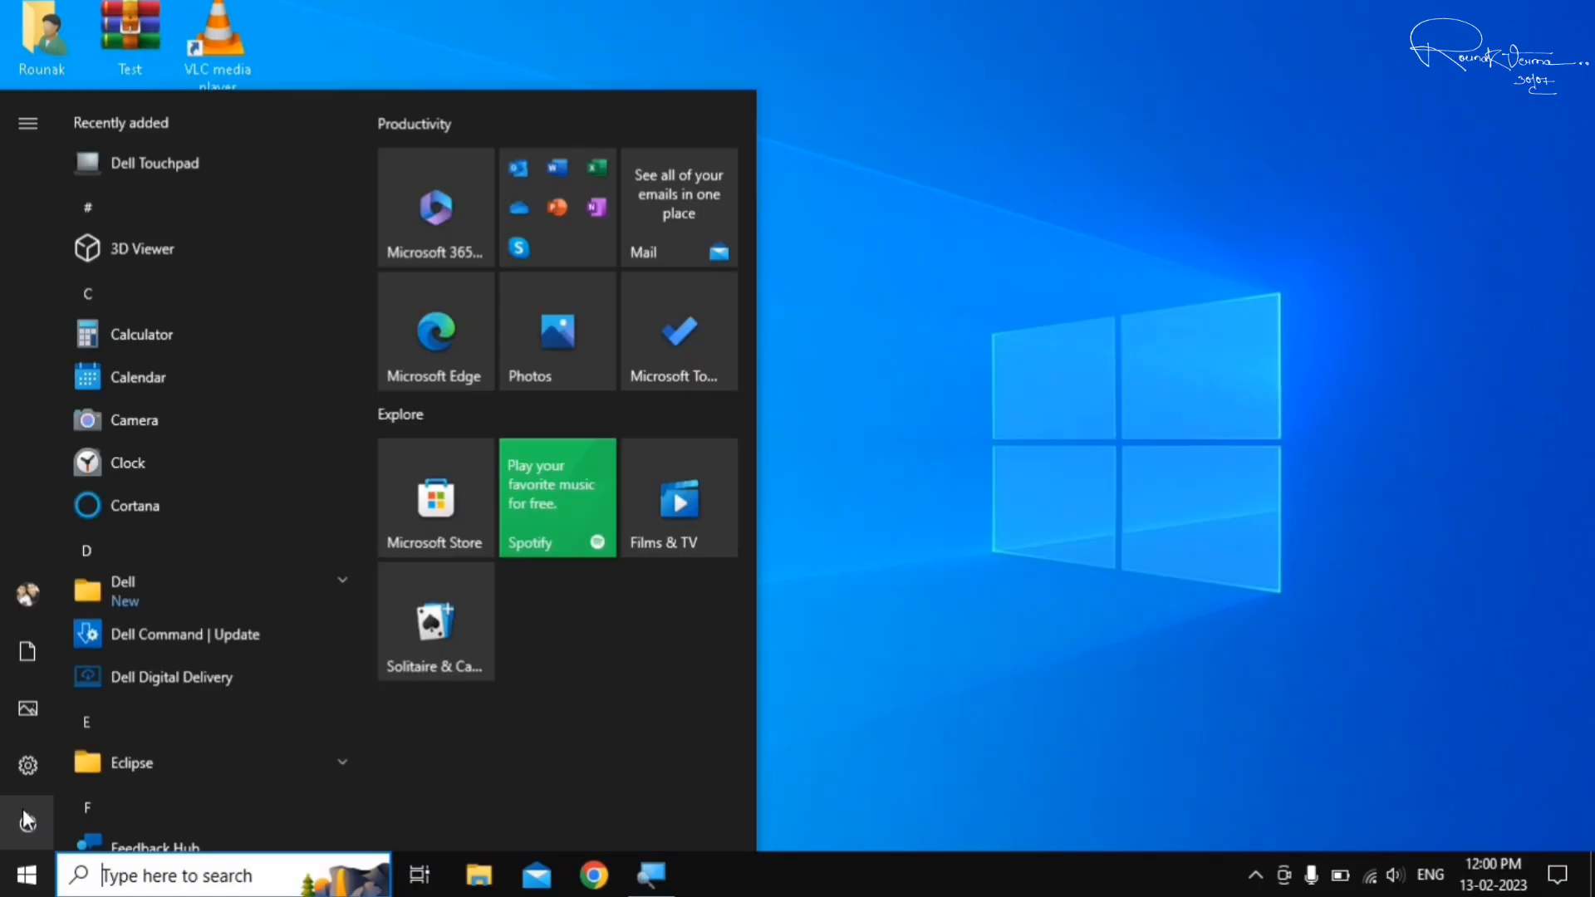
mouse_move(26, 761)
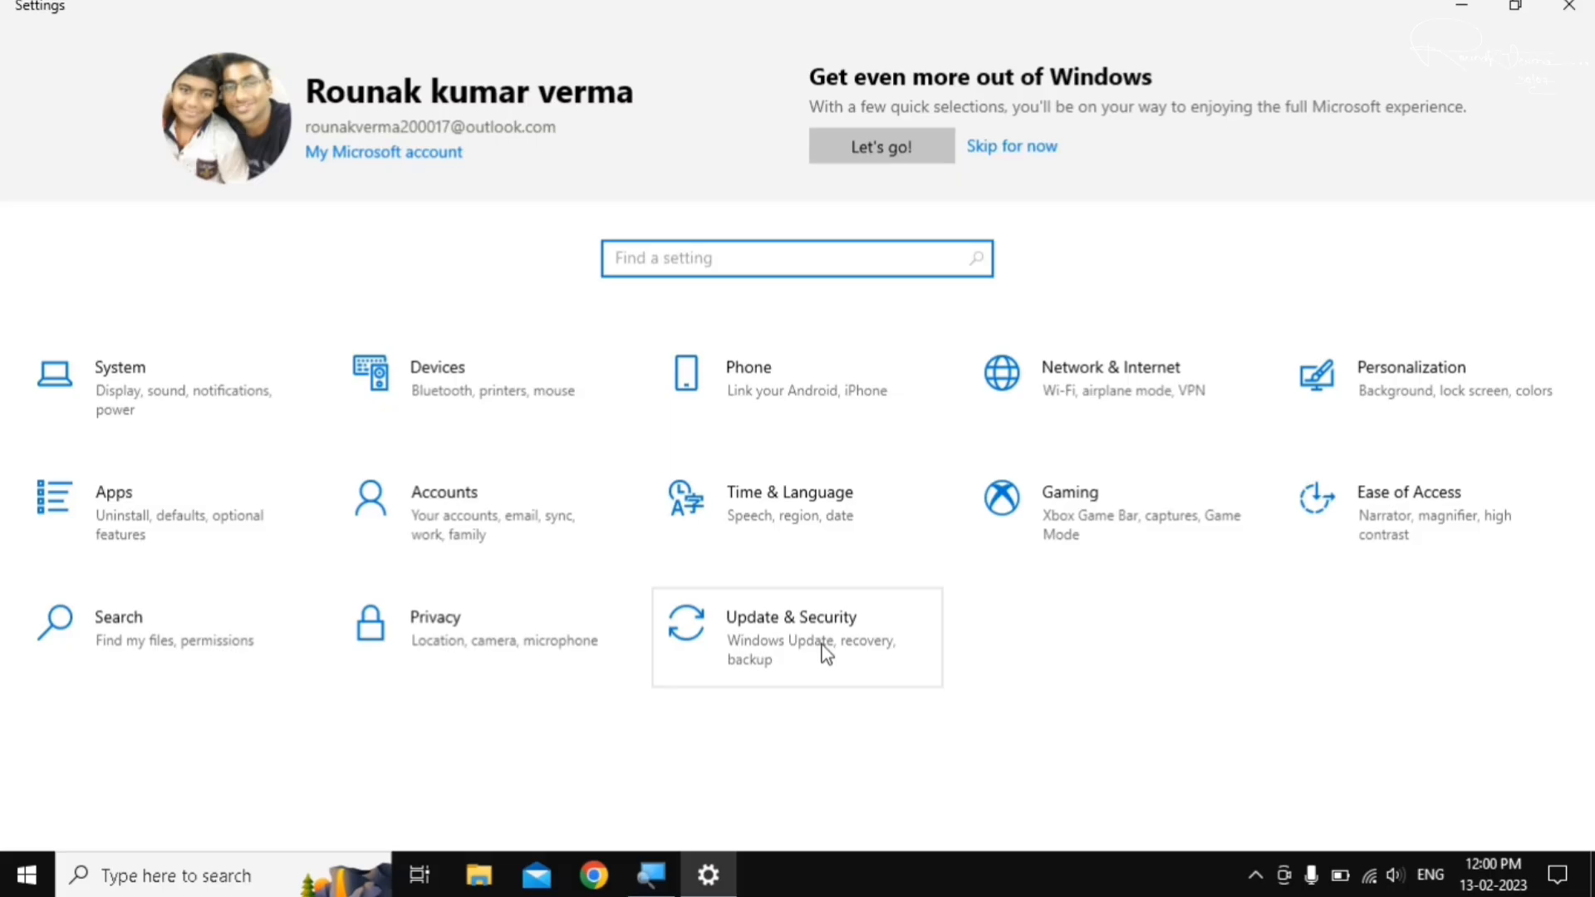
left_click(825, 654)
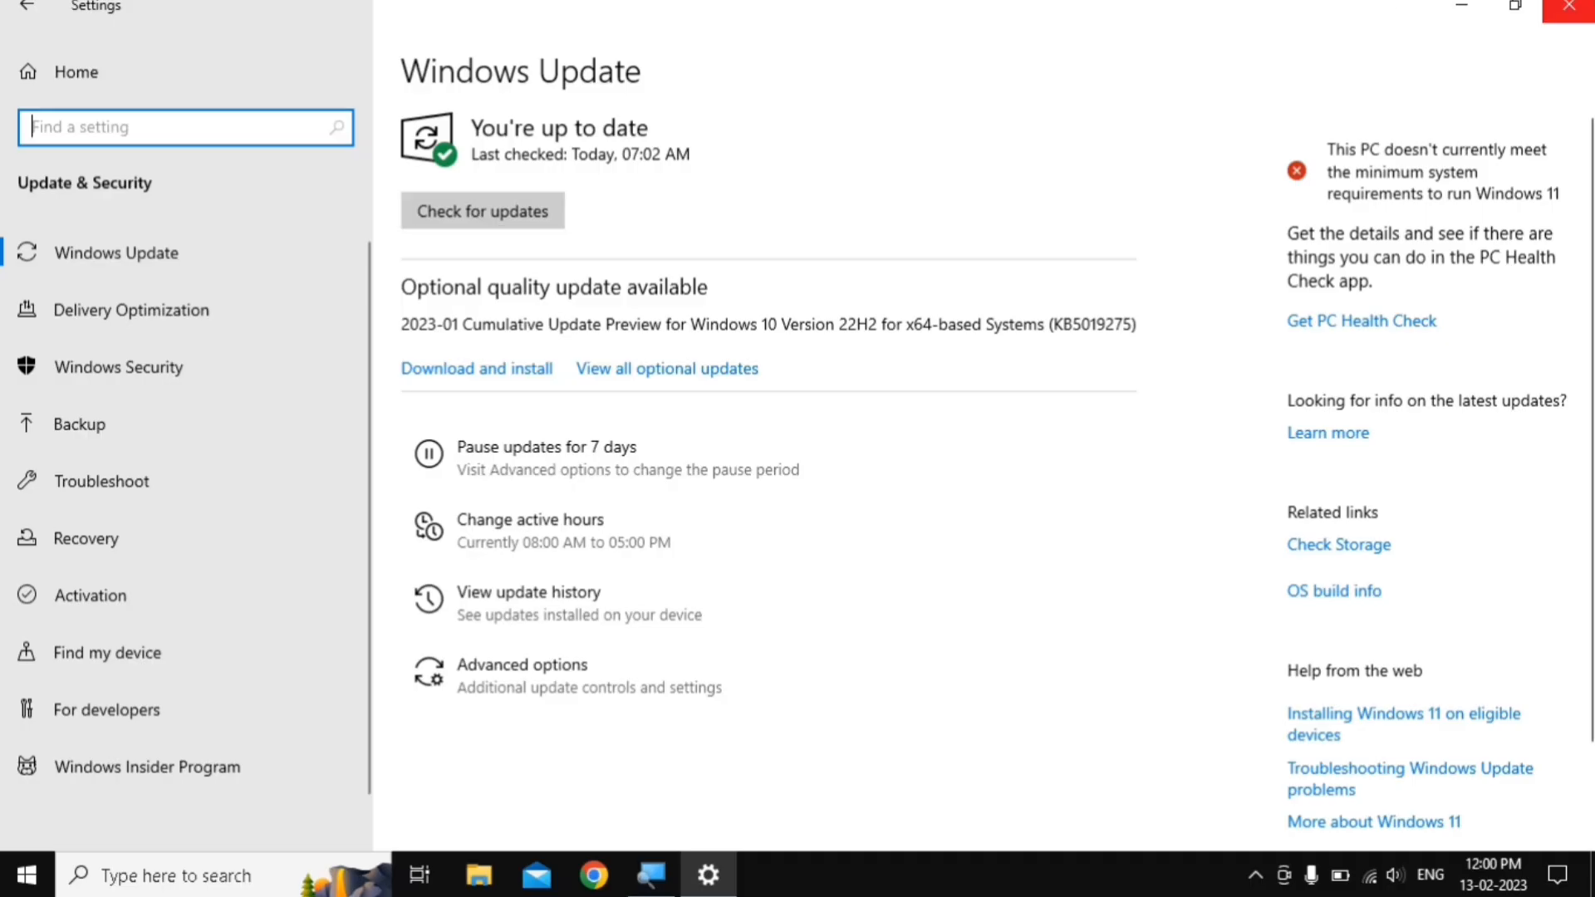
left_click(1569, 7)
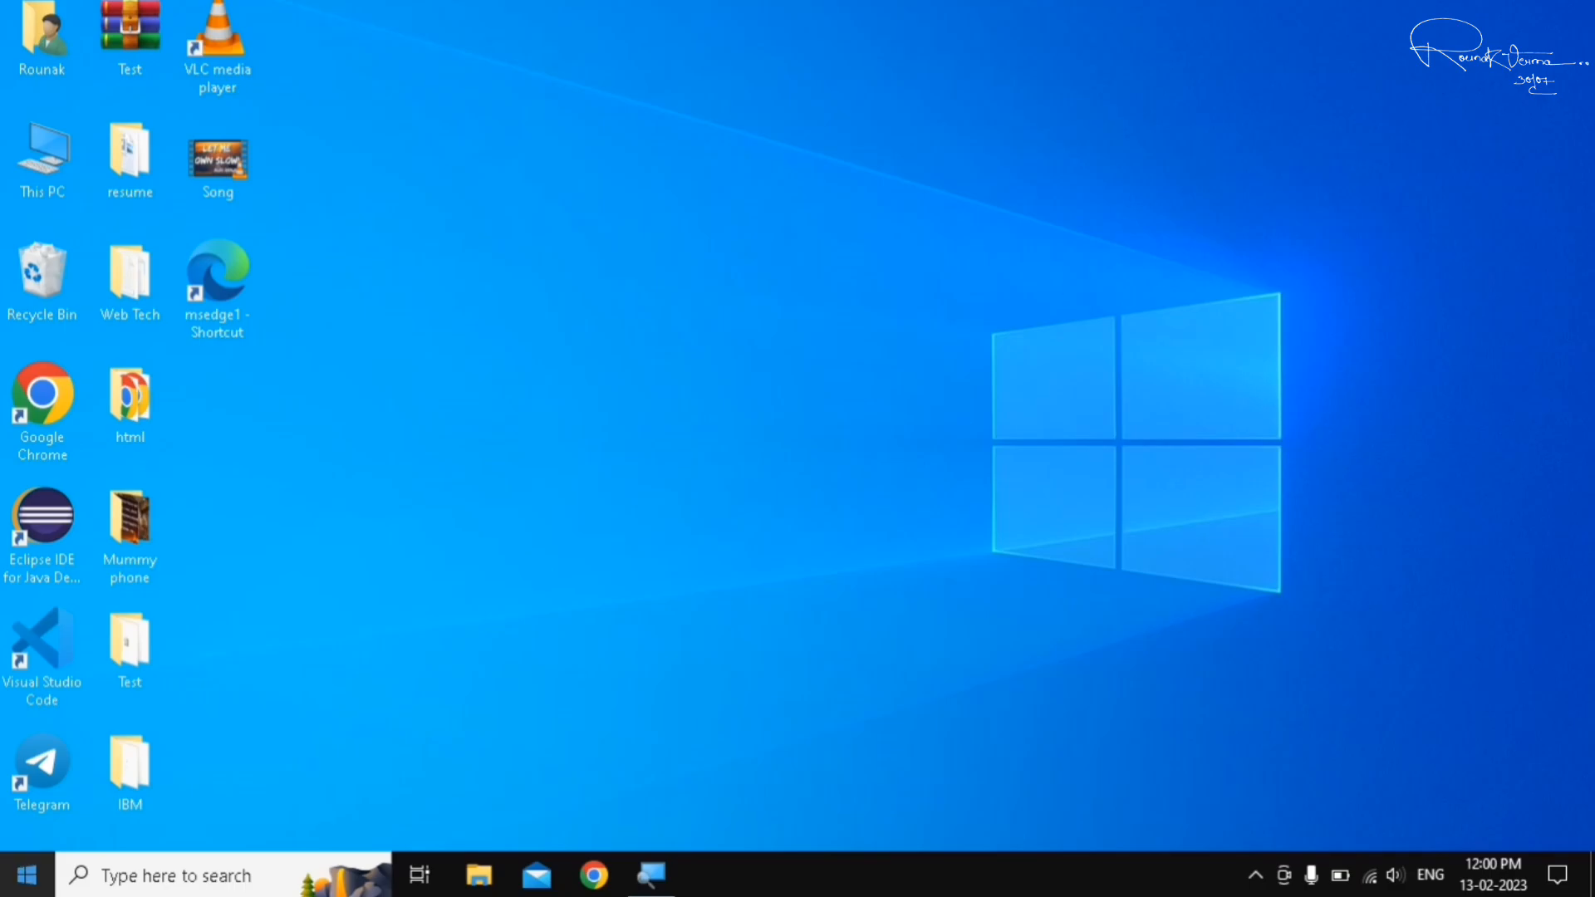
Step: Search Windows for "control" and open Control Panel
left_click(27, 875)
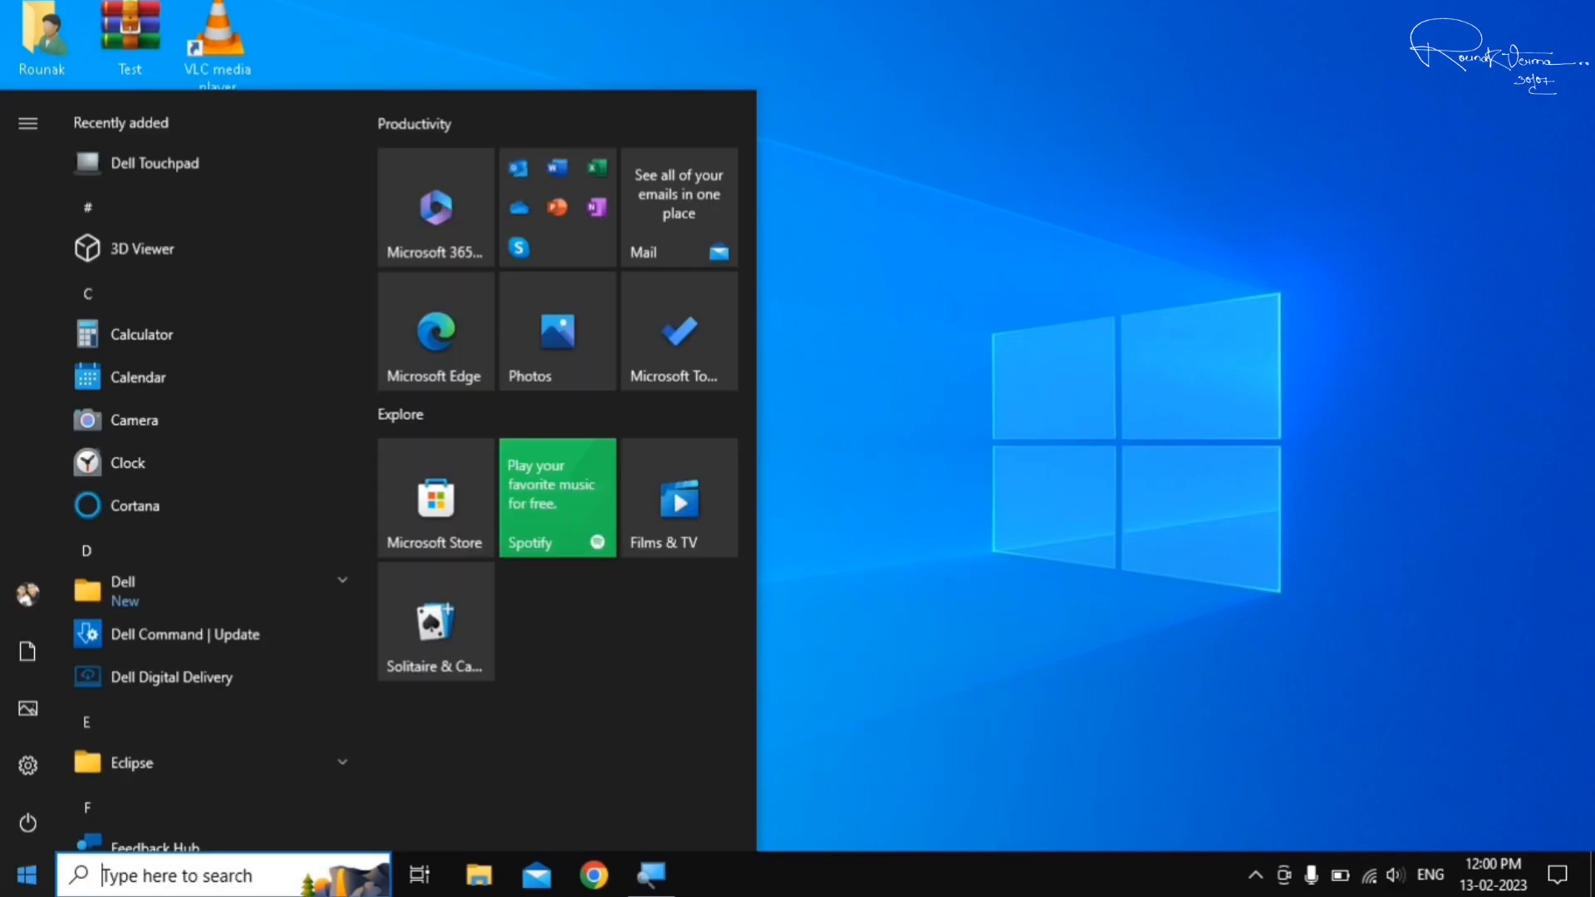
key("super")
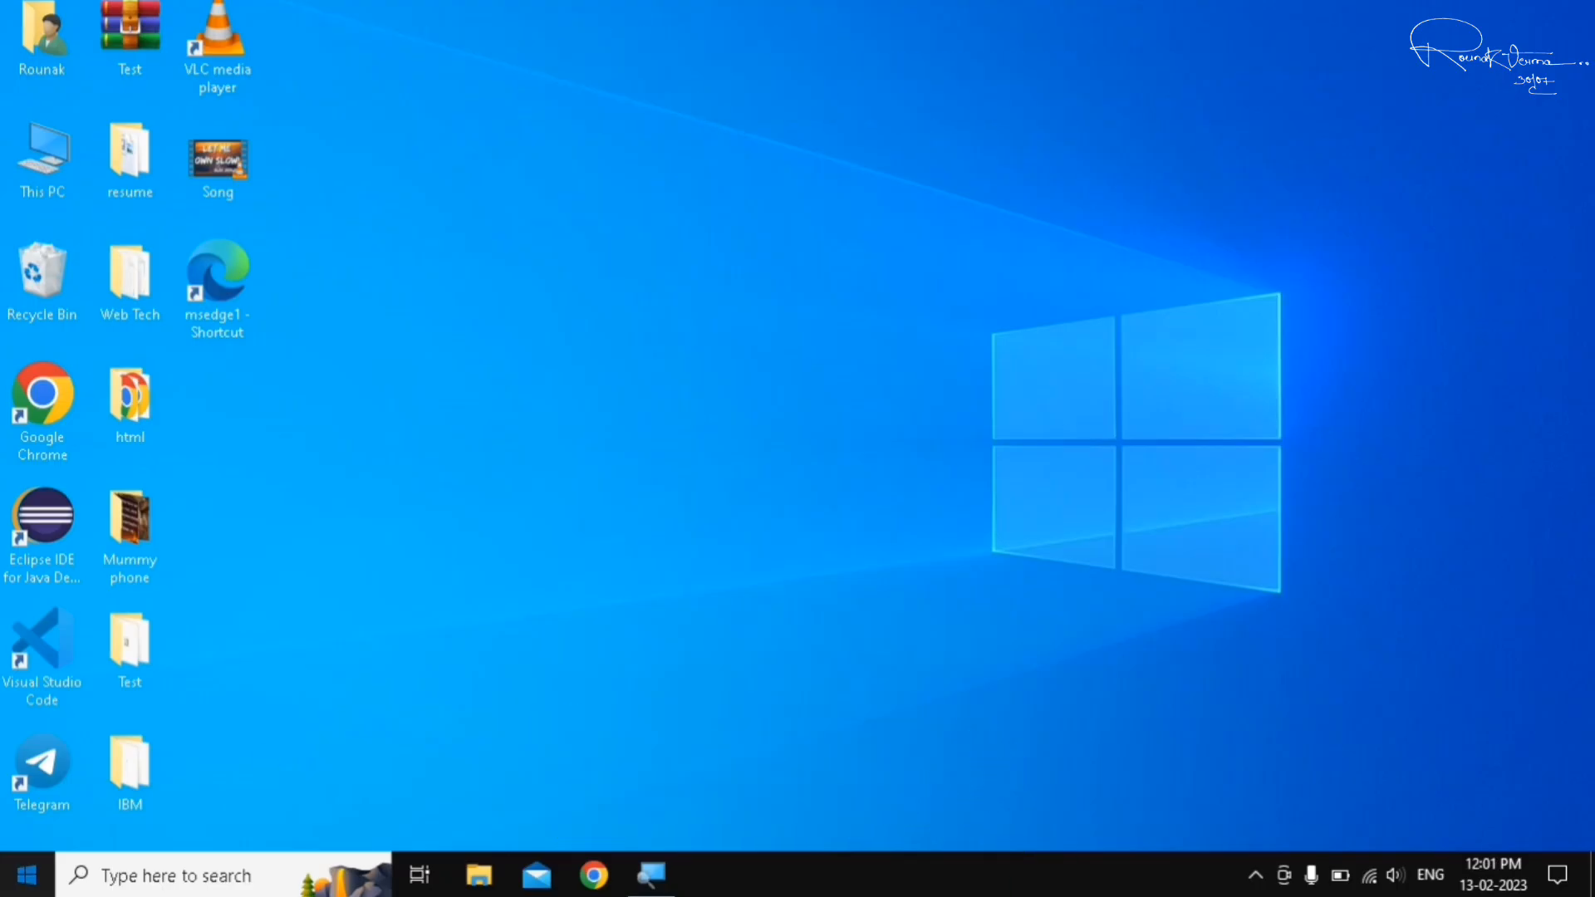
key("super")
type("contrp")
key("BackSpace")
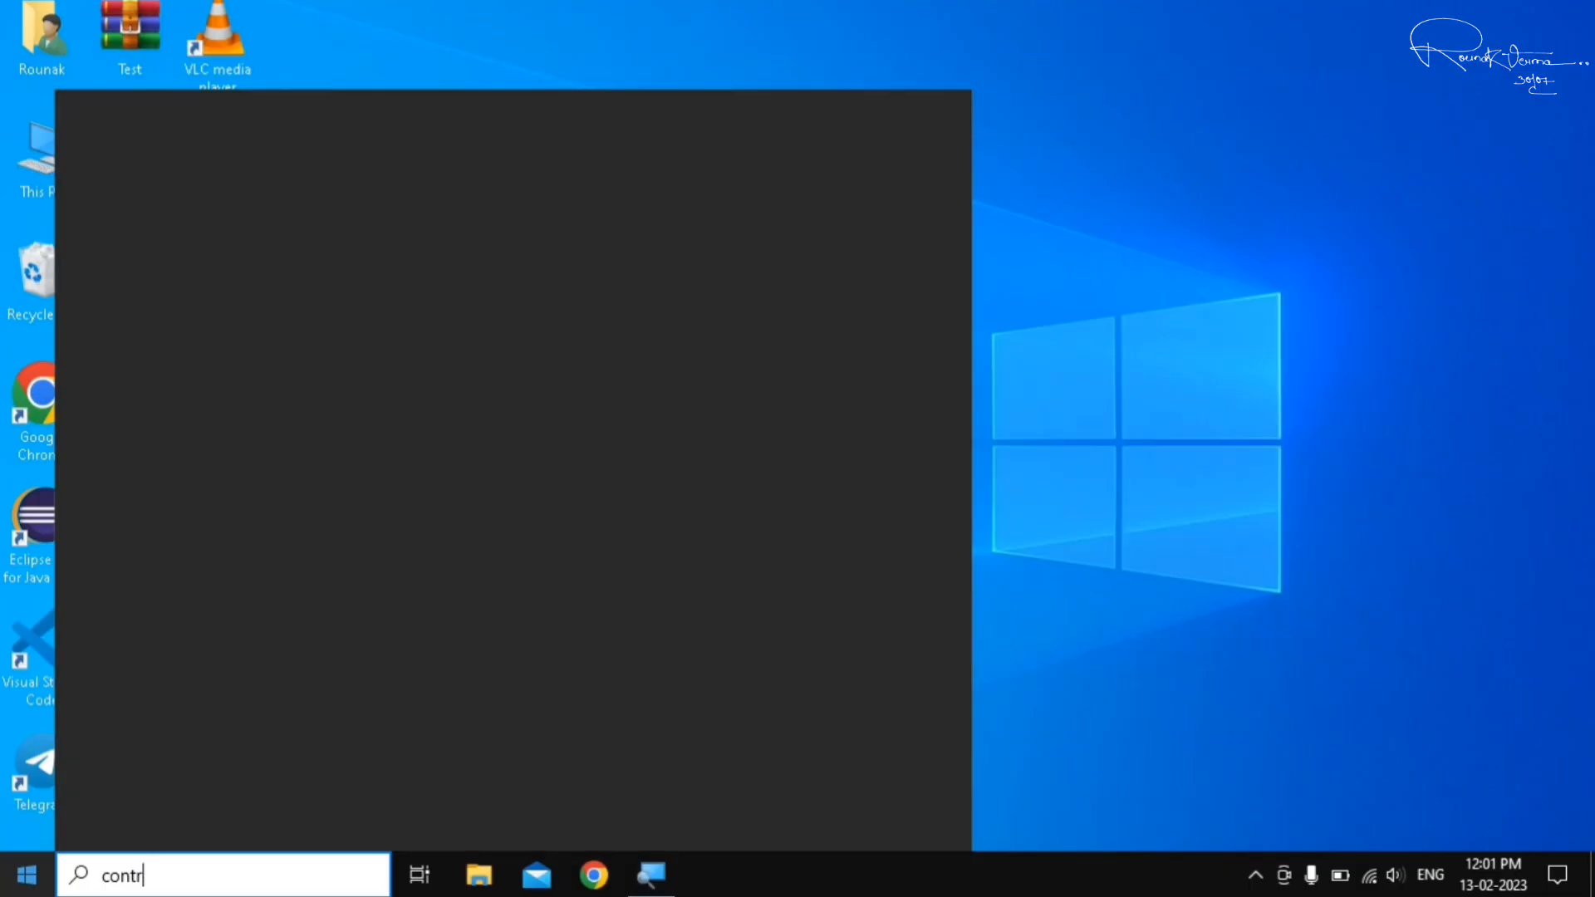
type("ol")
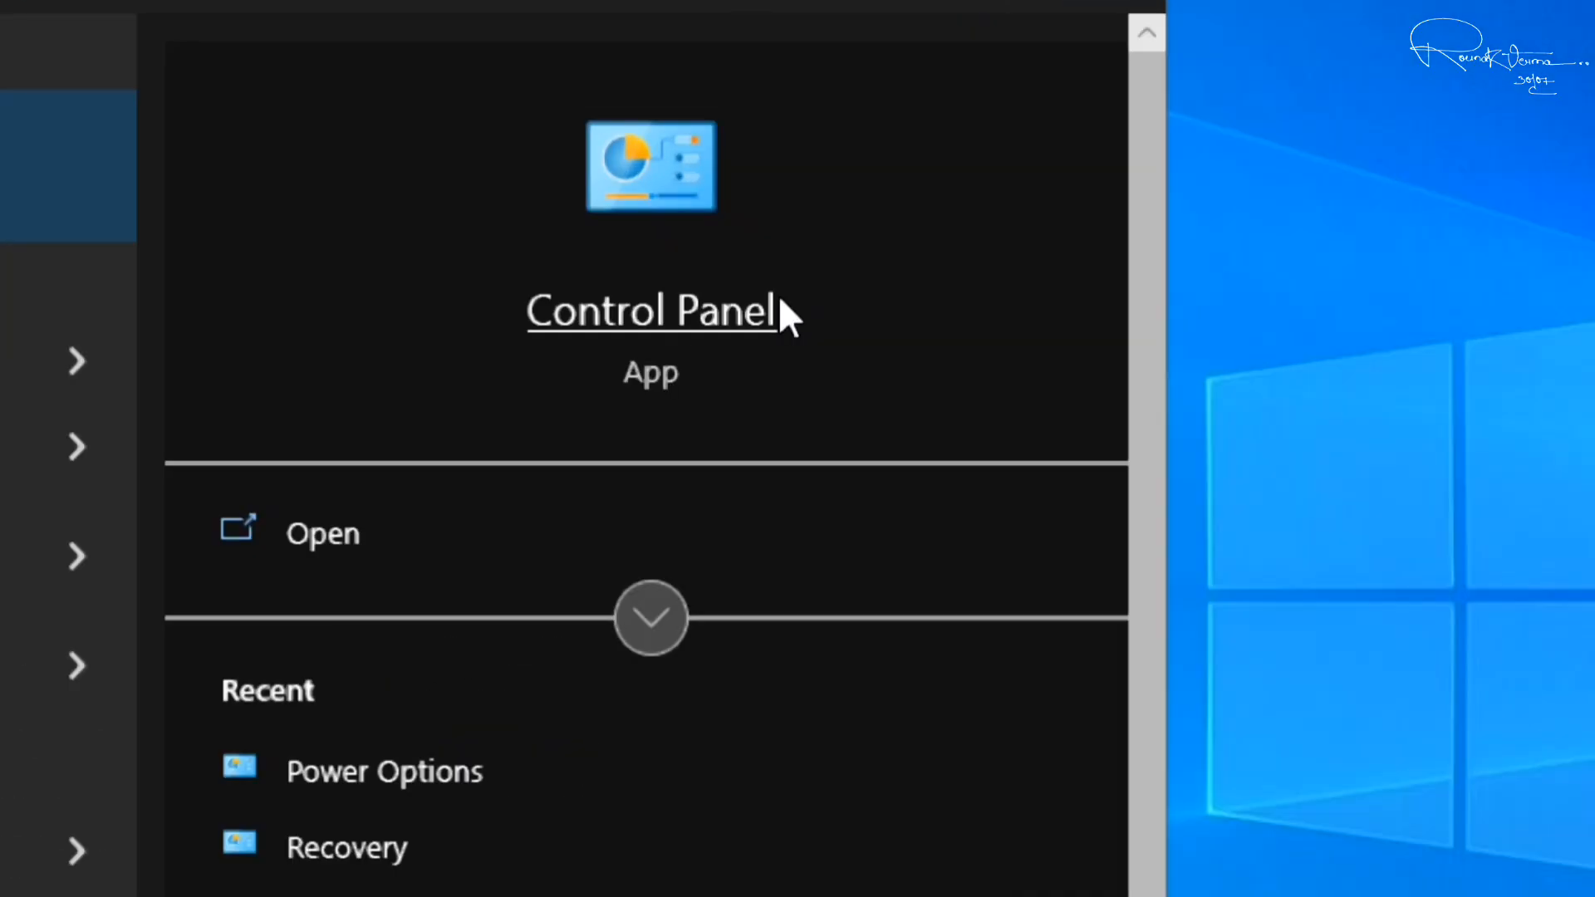
left_click(416, 562)
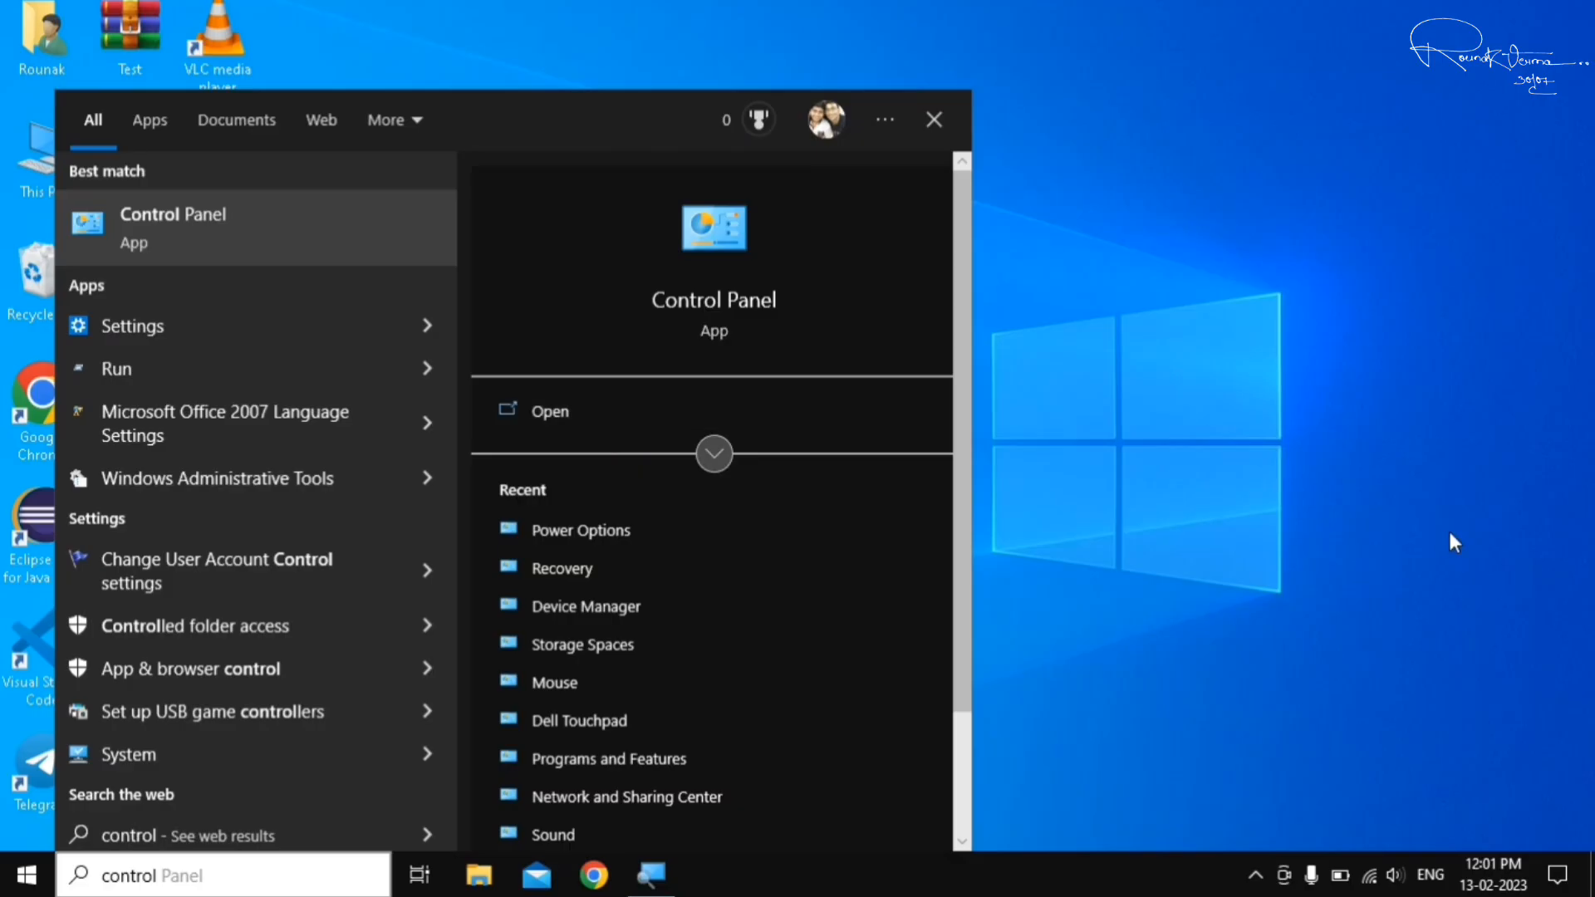
left_click(1450, 535)
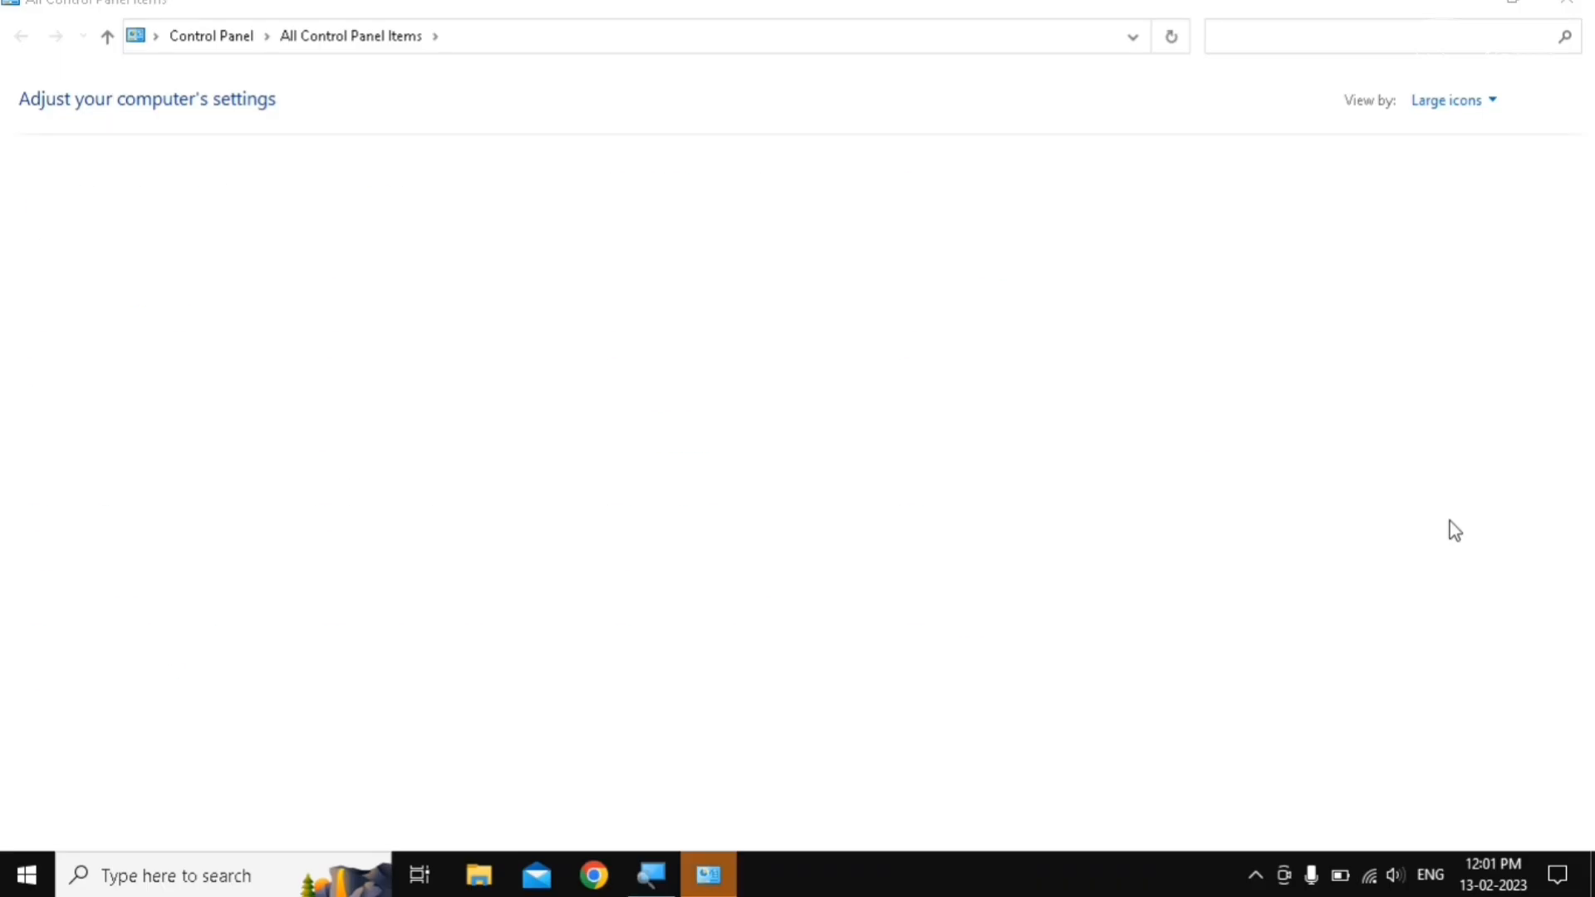
Step: Switch the Control Panel view to Category and back to Large icons
left_click(1493, 99)
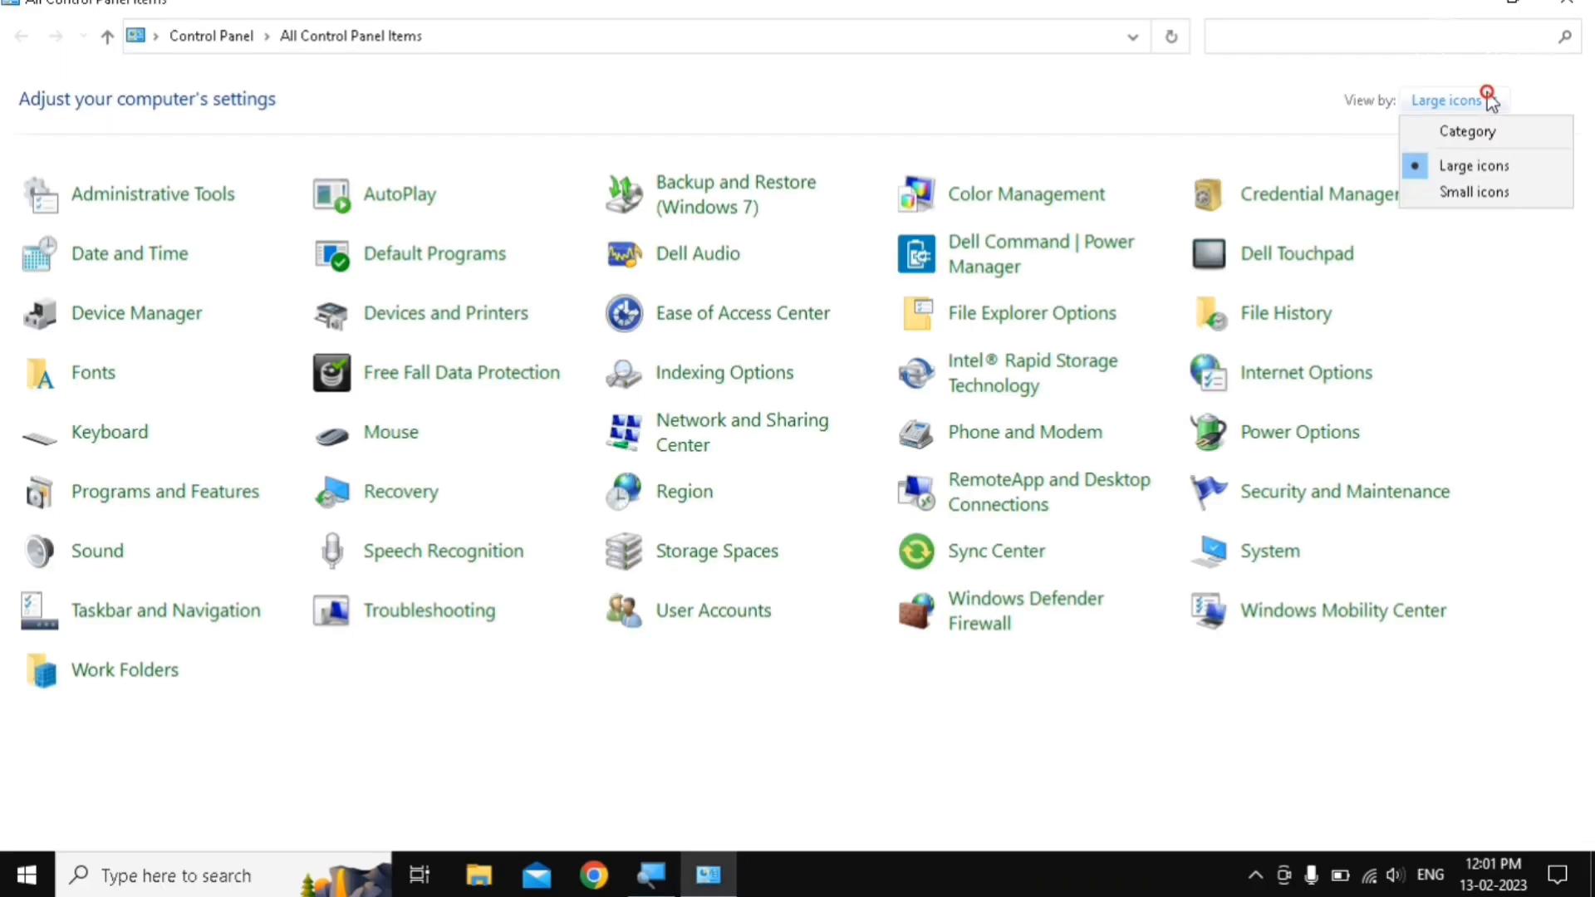
left_click(1475, 134)
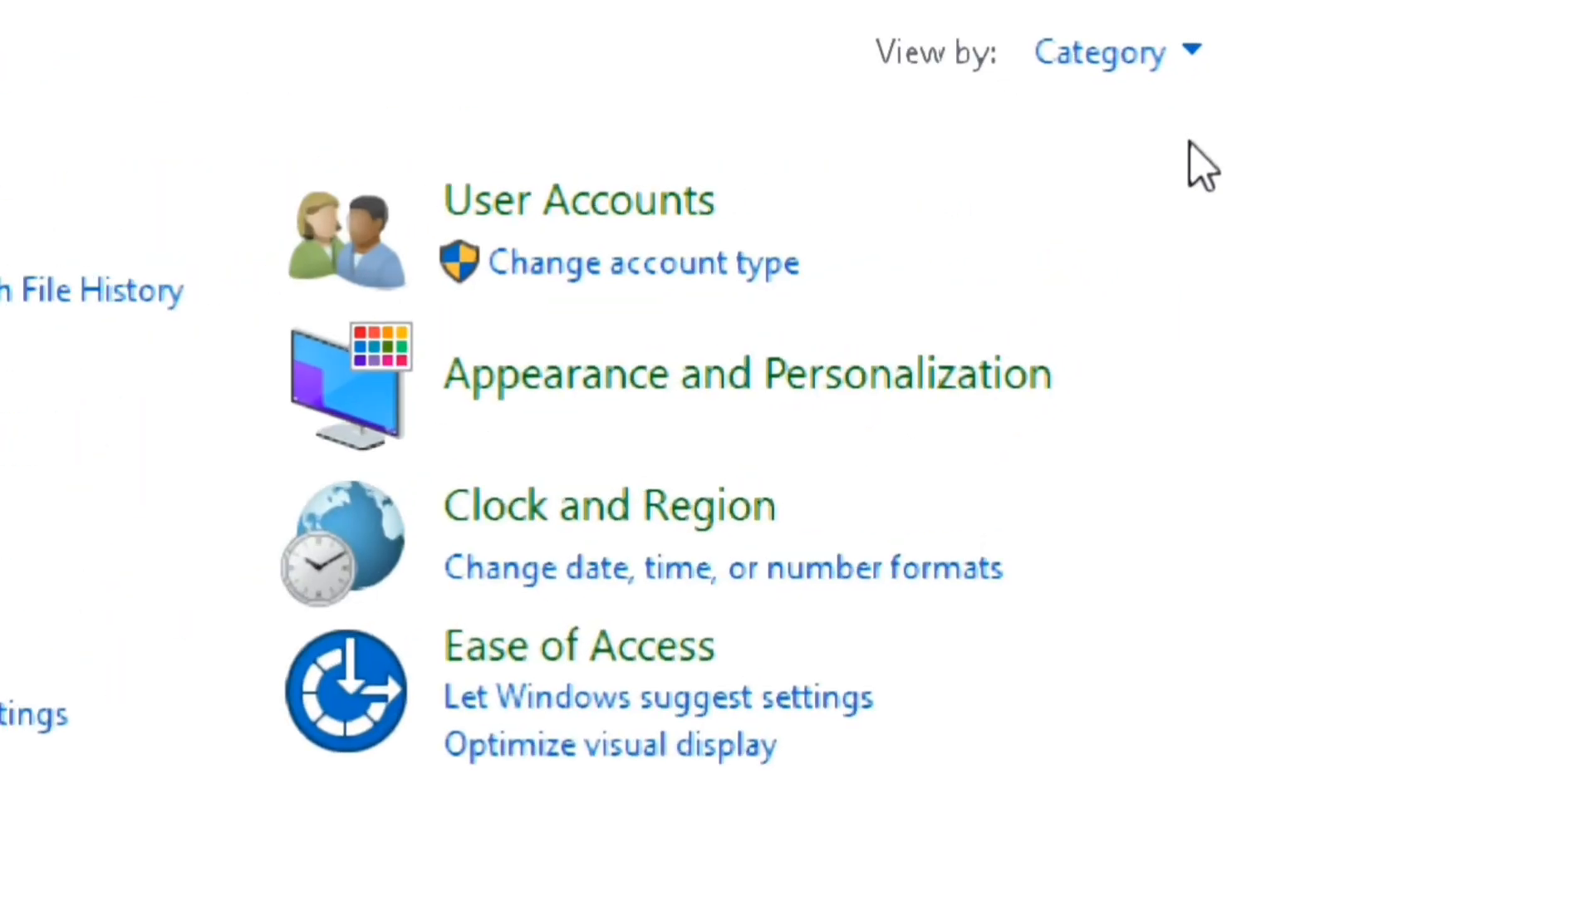
left_click(1155, 154)
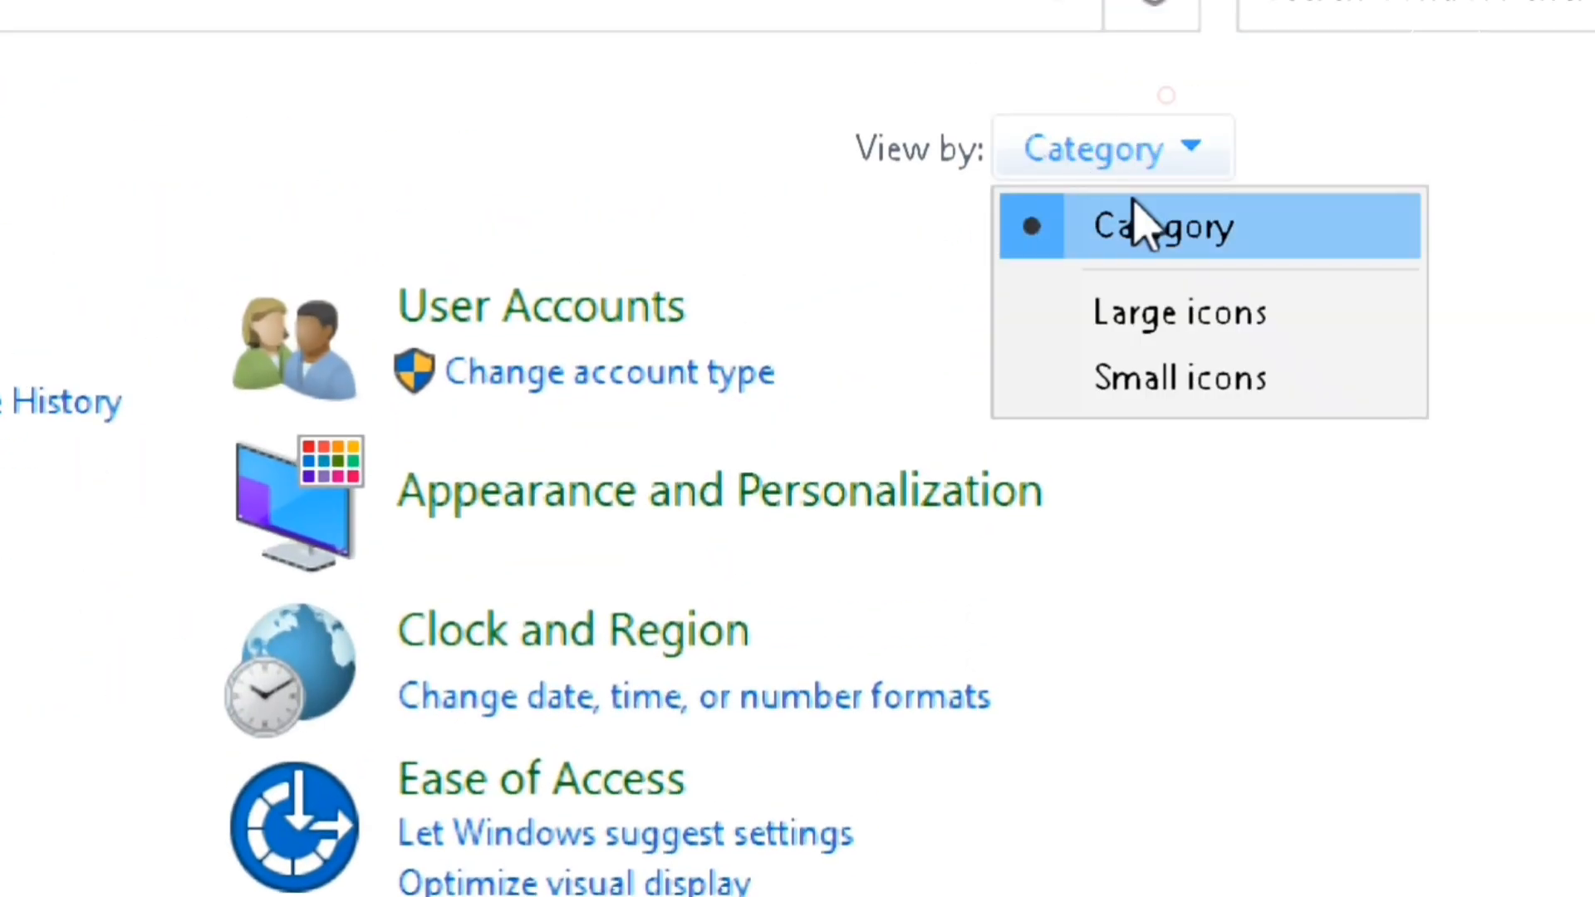
left_click(1118, 346)
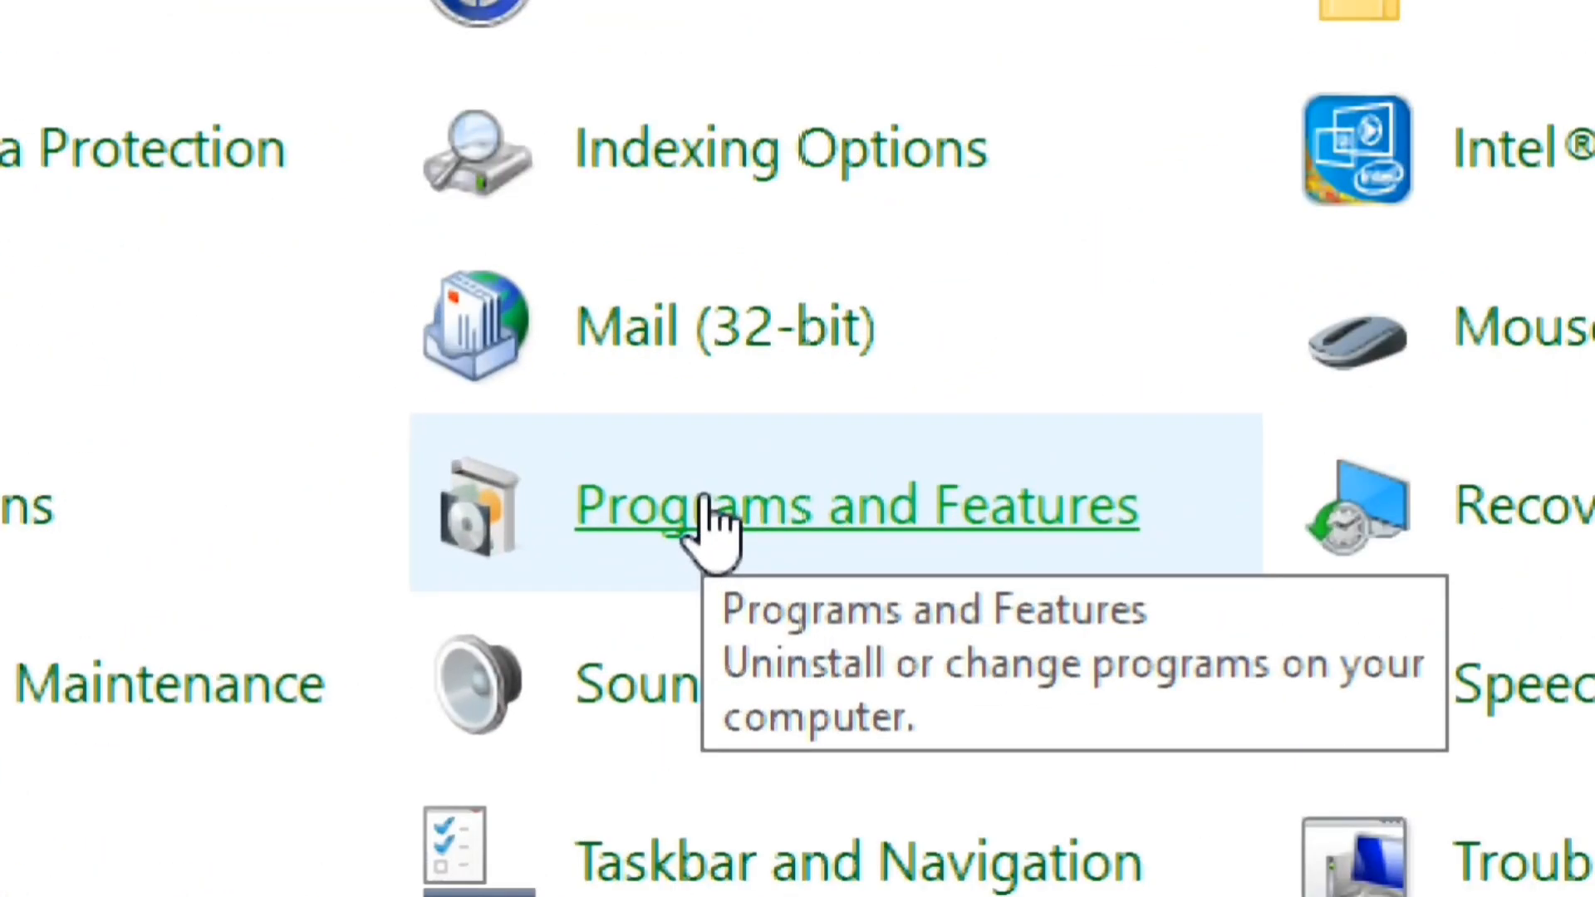
Step: Open Programs and Features and start changing the Microsoft Office Enterprise 2007 installation
left_click(821, 520)
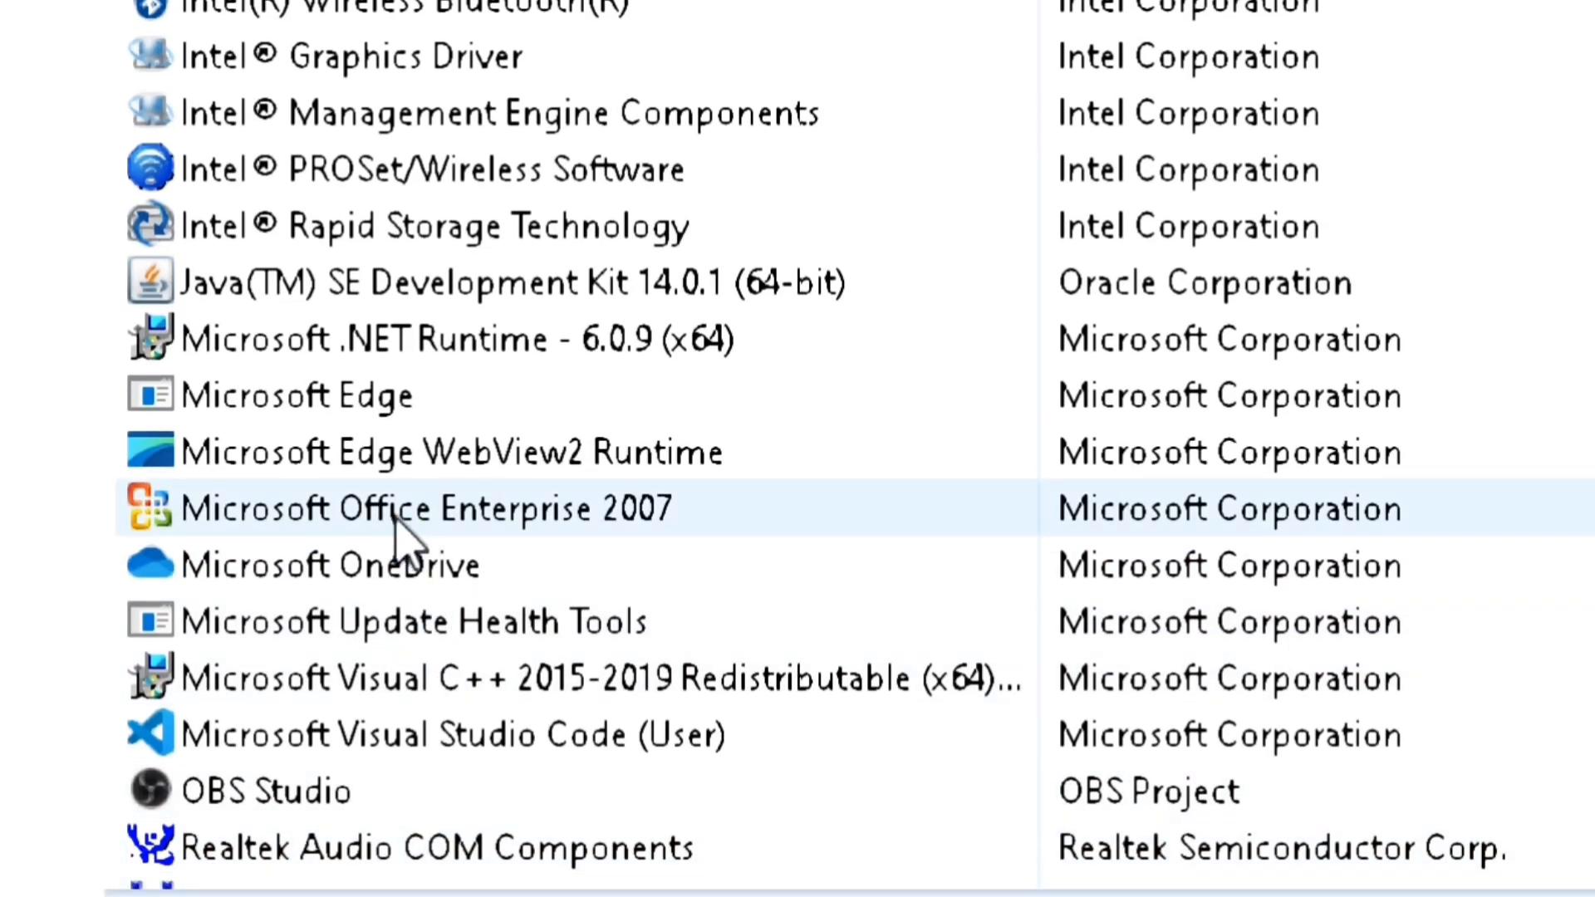
right_click(395, 515)
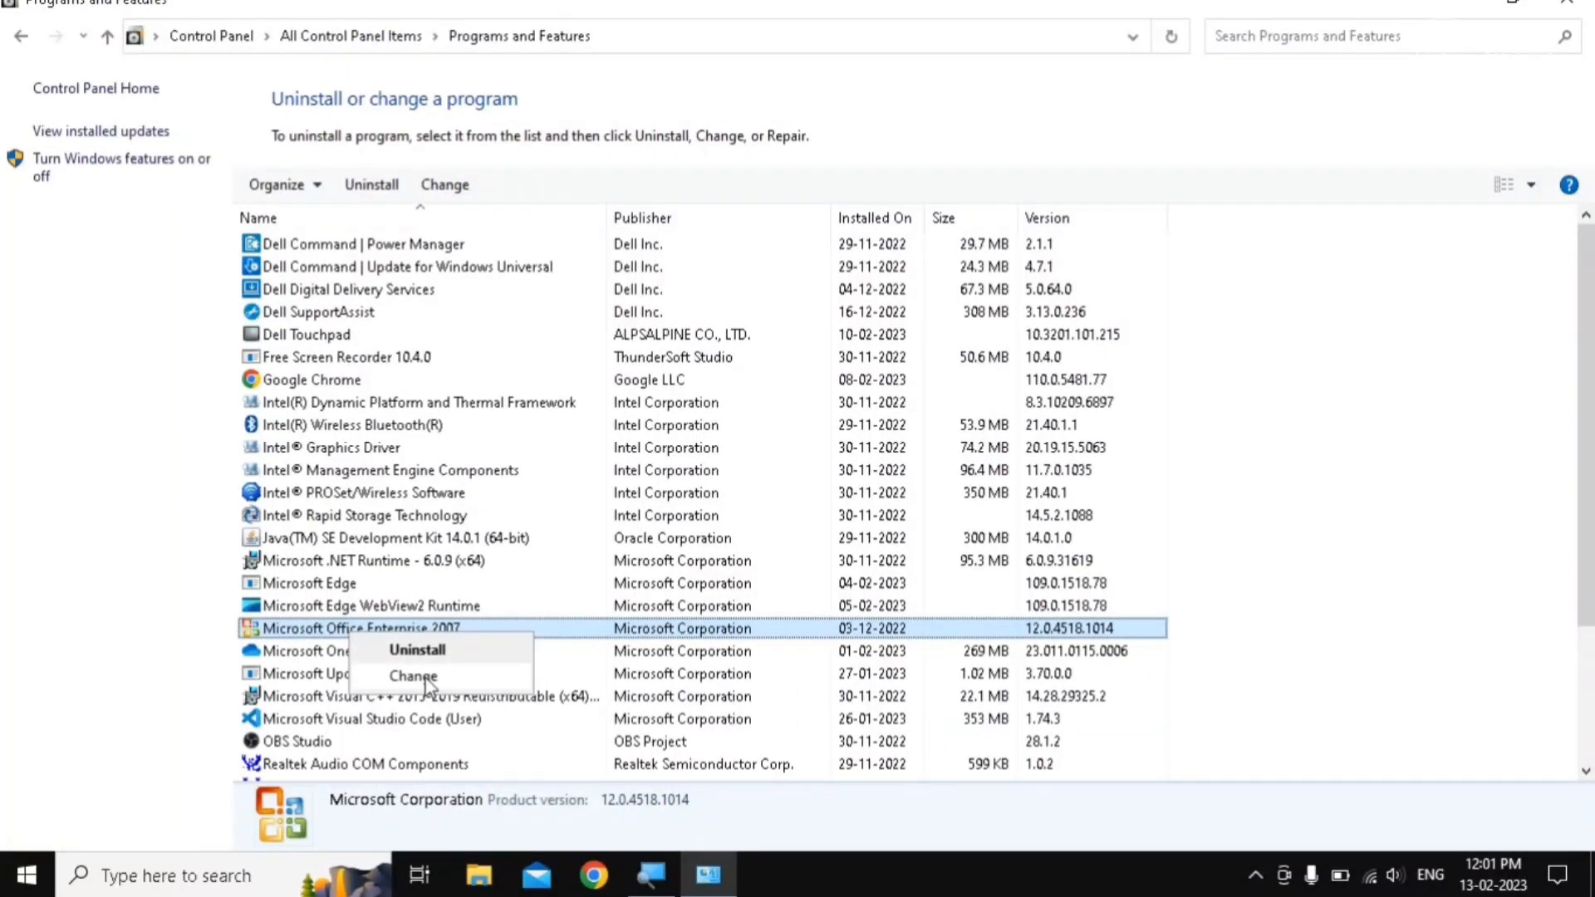
left_click(589, 628)
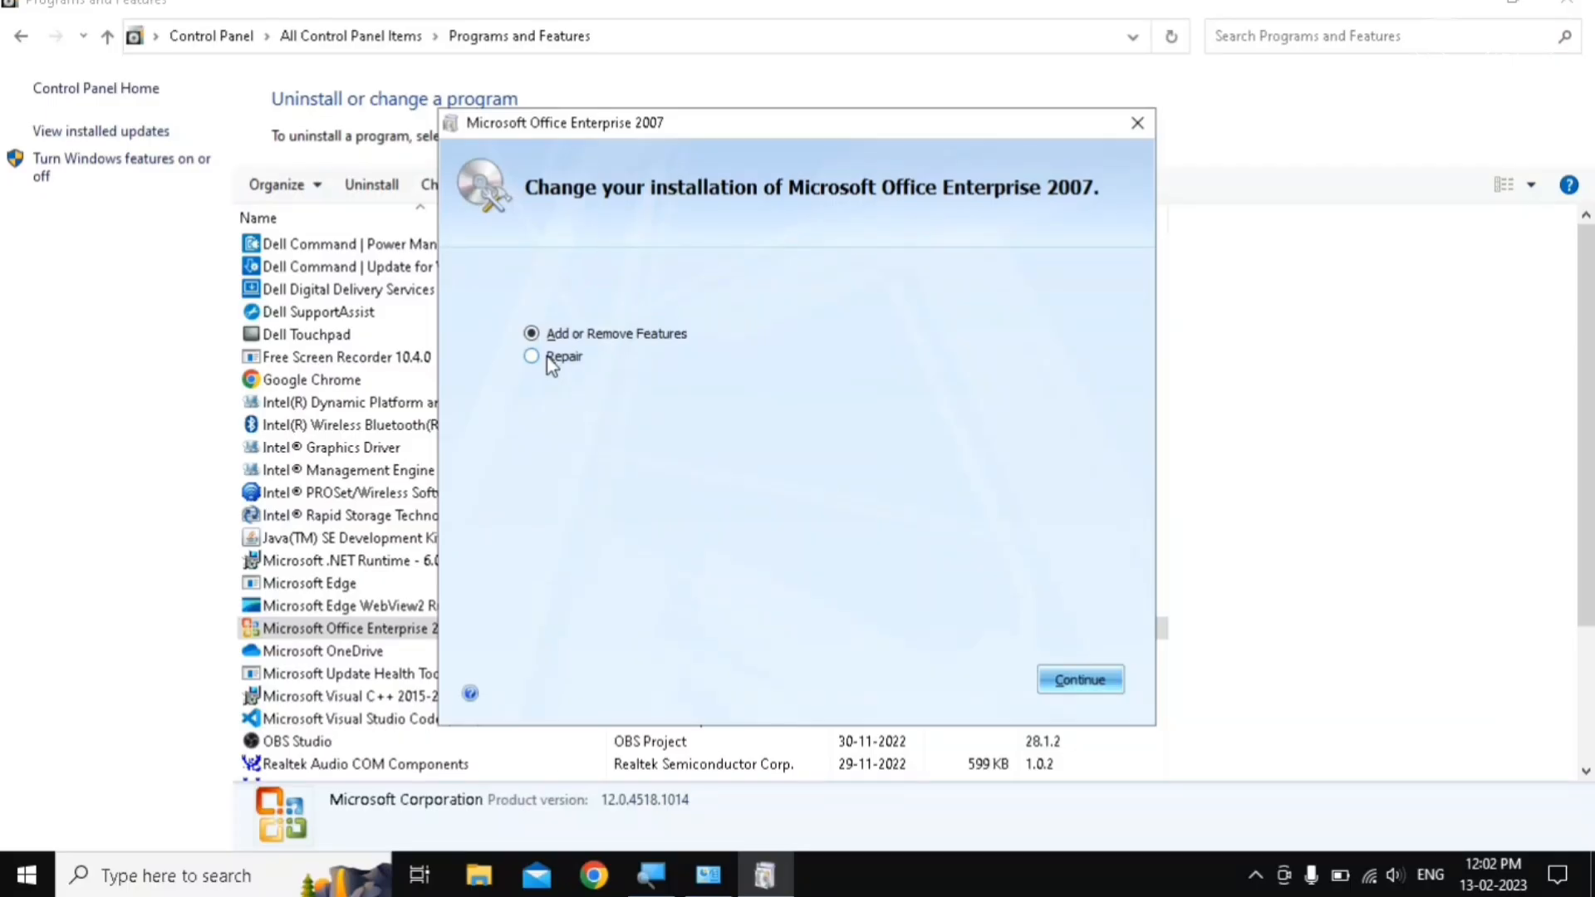
Step: Choose Repair in the Microsoft Office Enterprise 2007 setup, cancel the setup and close Programs and Features
left_click(583, 334)
left_click(1137, 123)
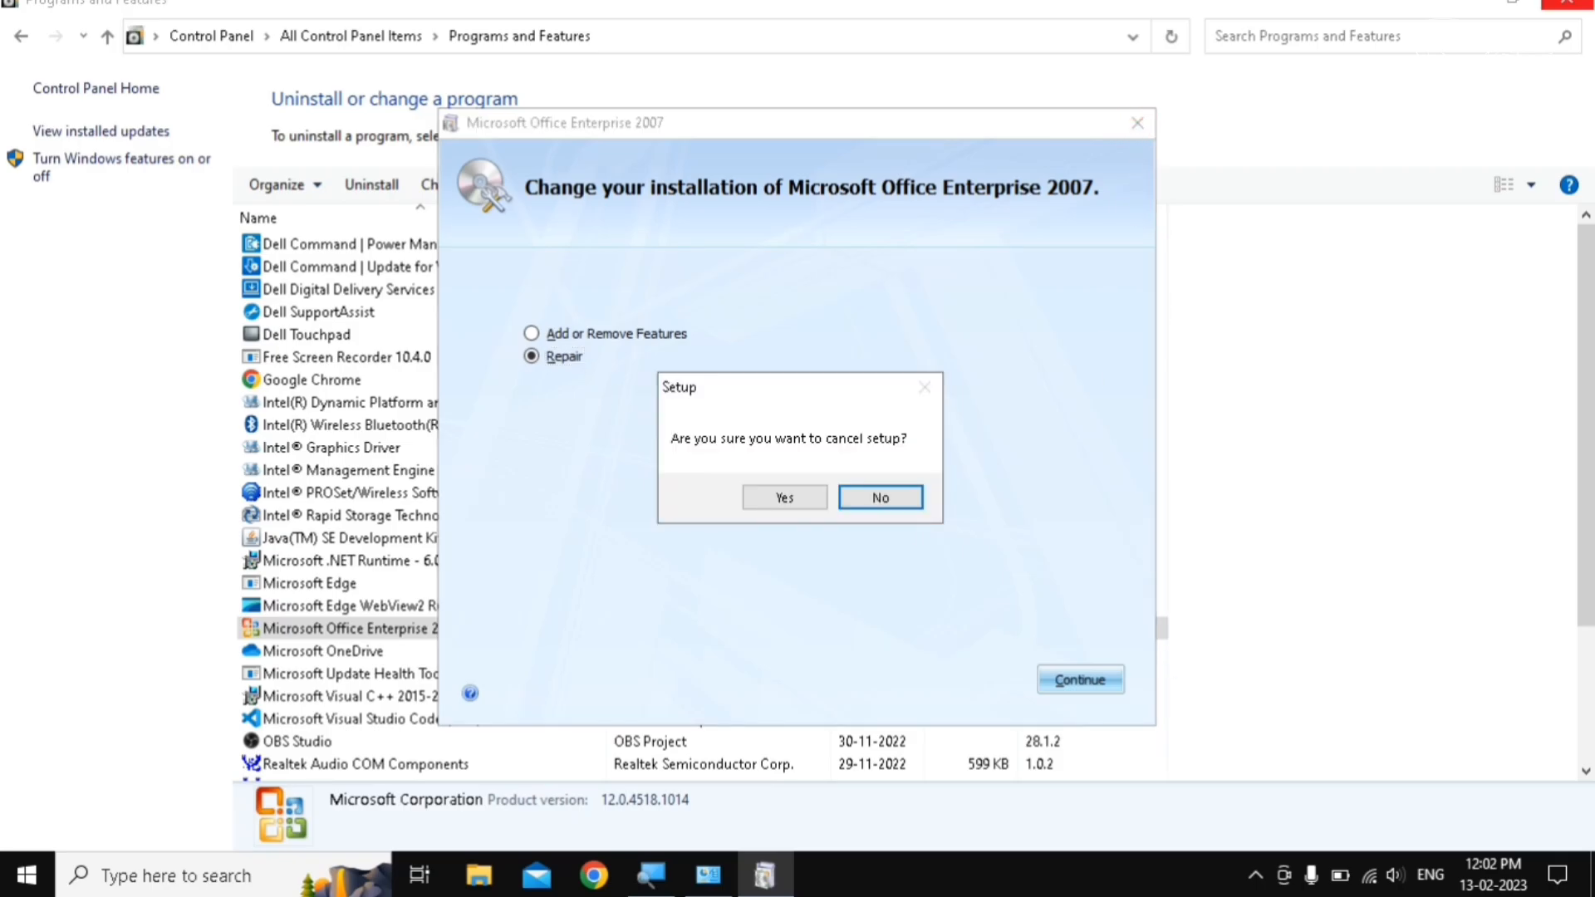
left_click(784, 498)
left_click(1138, 126)
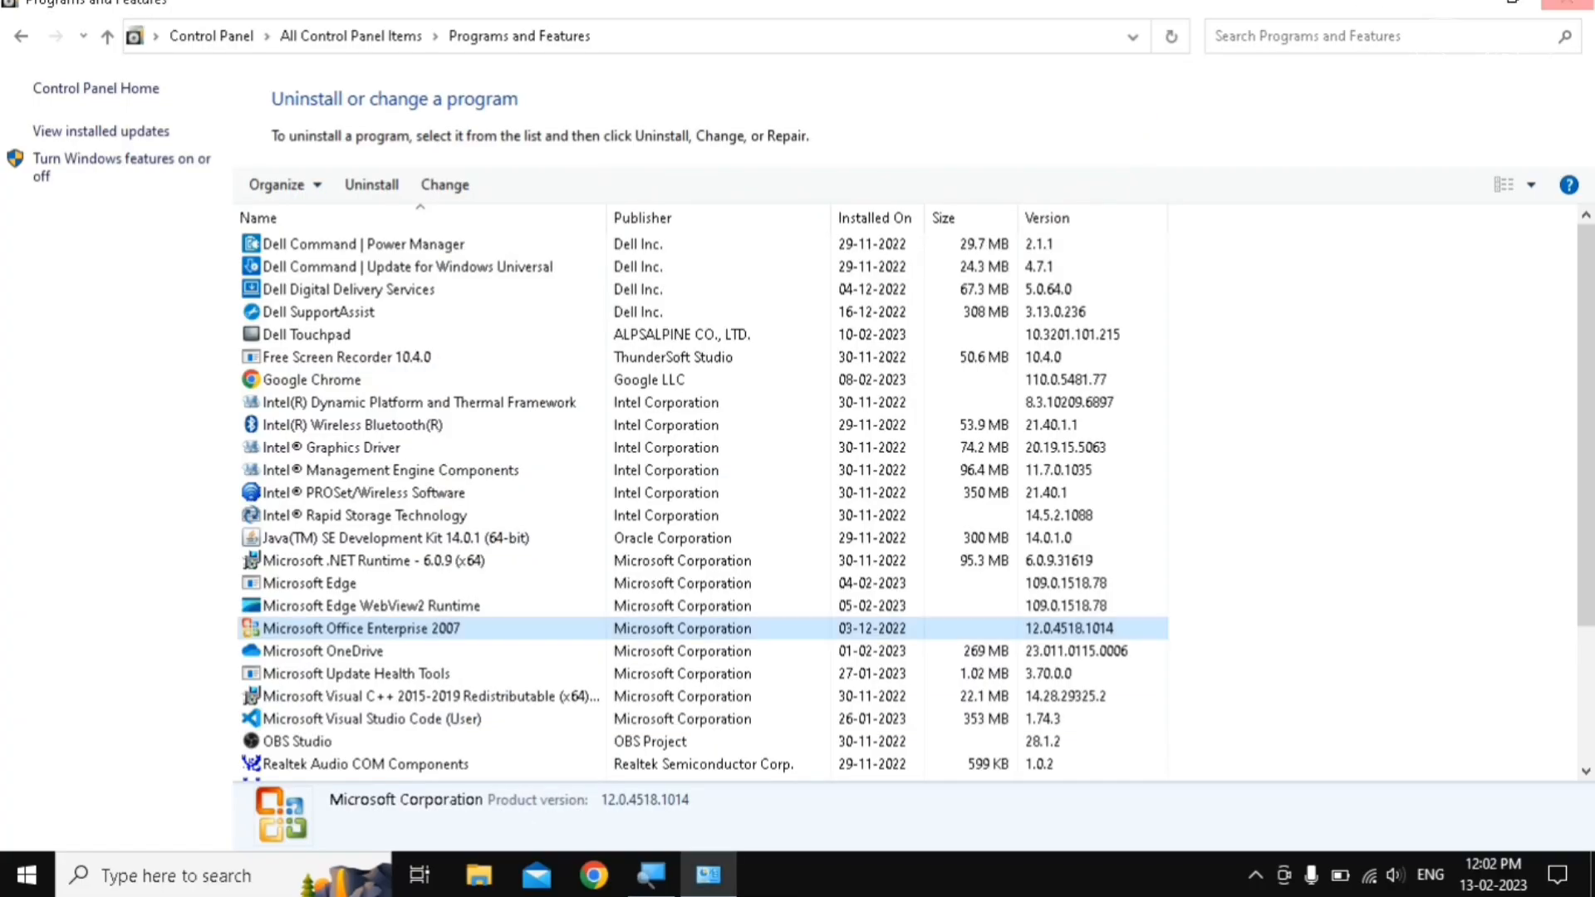
left_click(1567, 4)
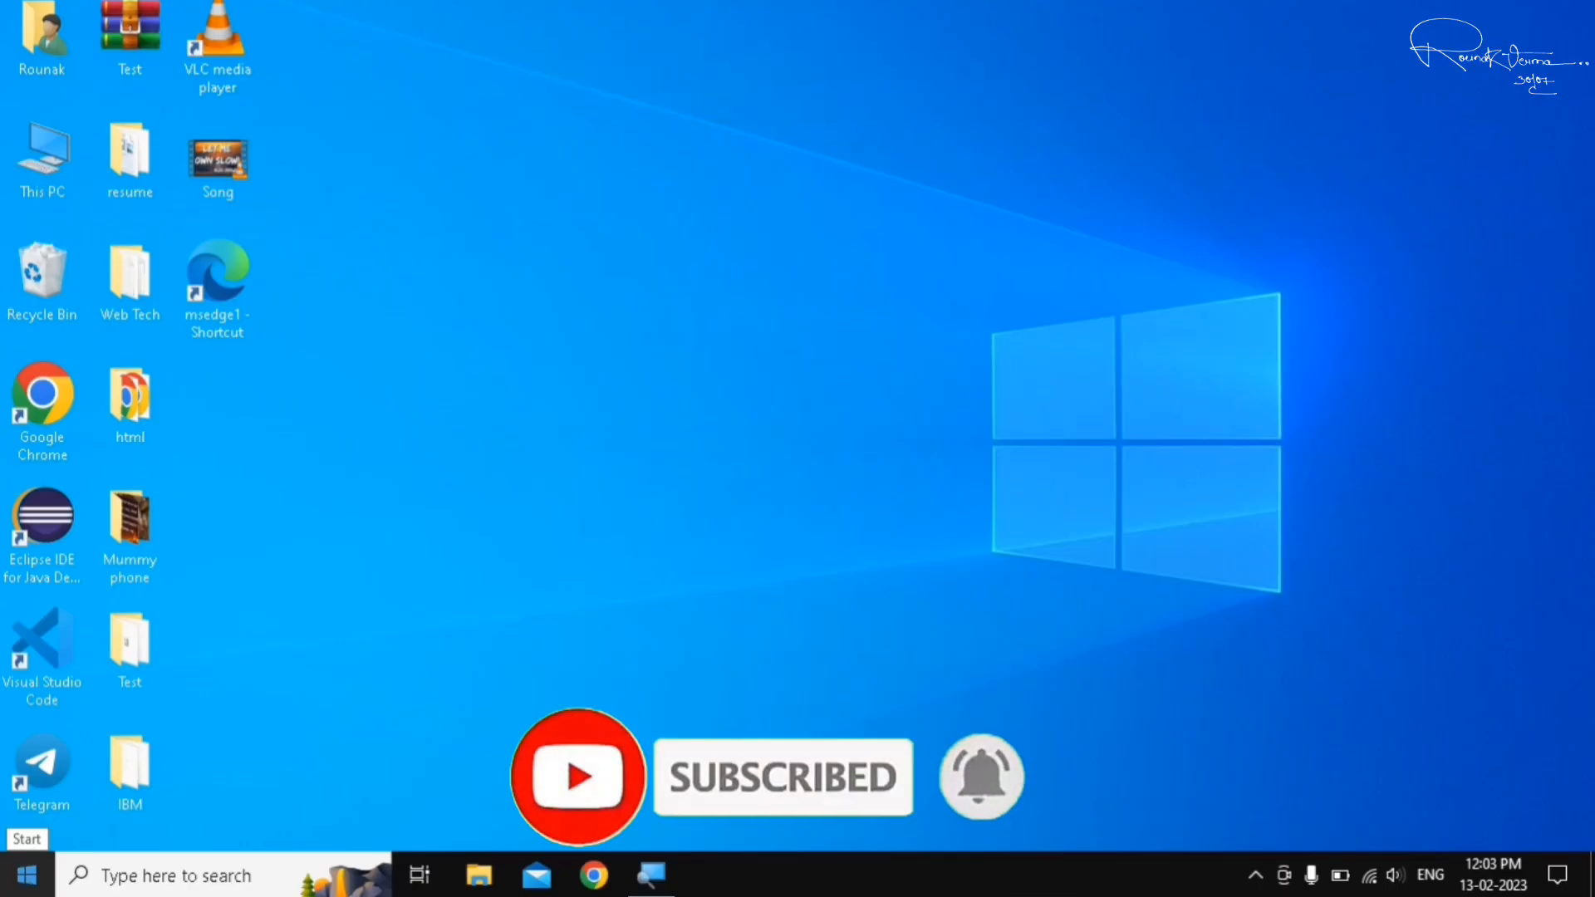
Step: Search Windows for "contor" to open Control Panel, and start System Restore from Recovery
left_click(27, 875)
type("contor")
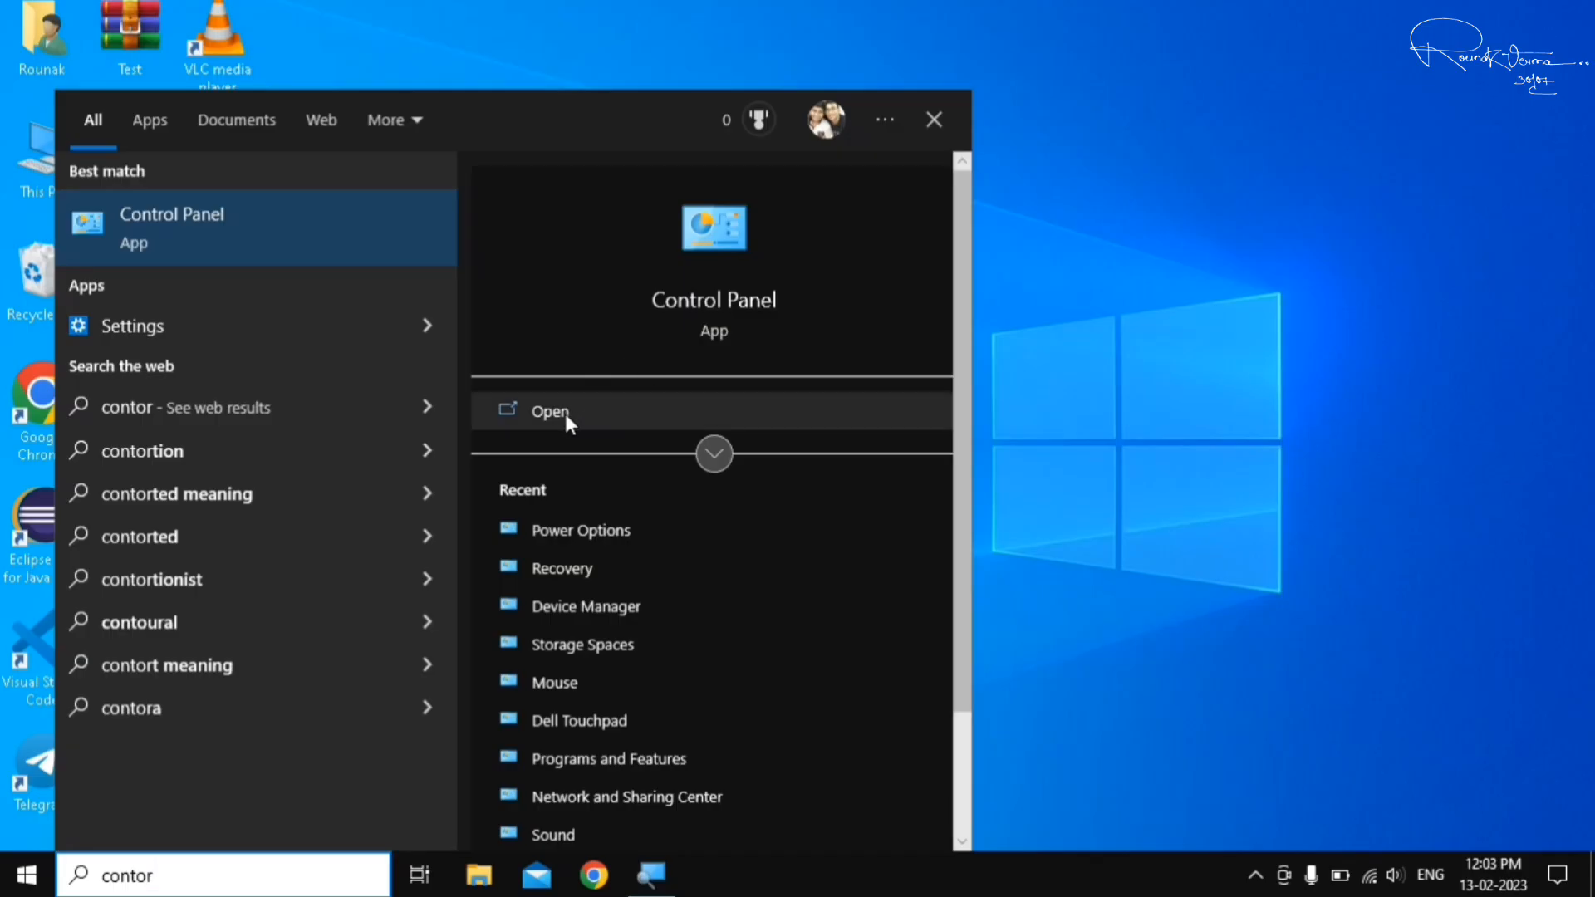
left_click(560, 411)
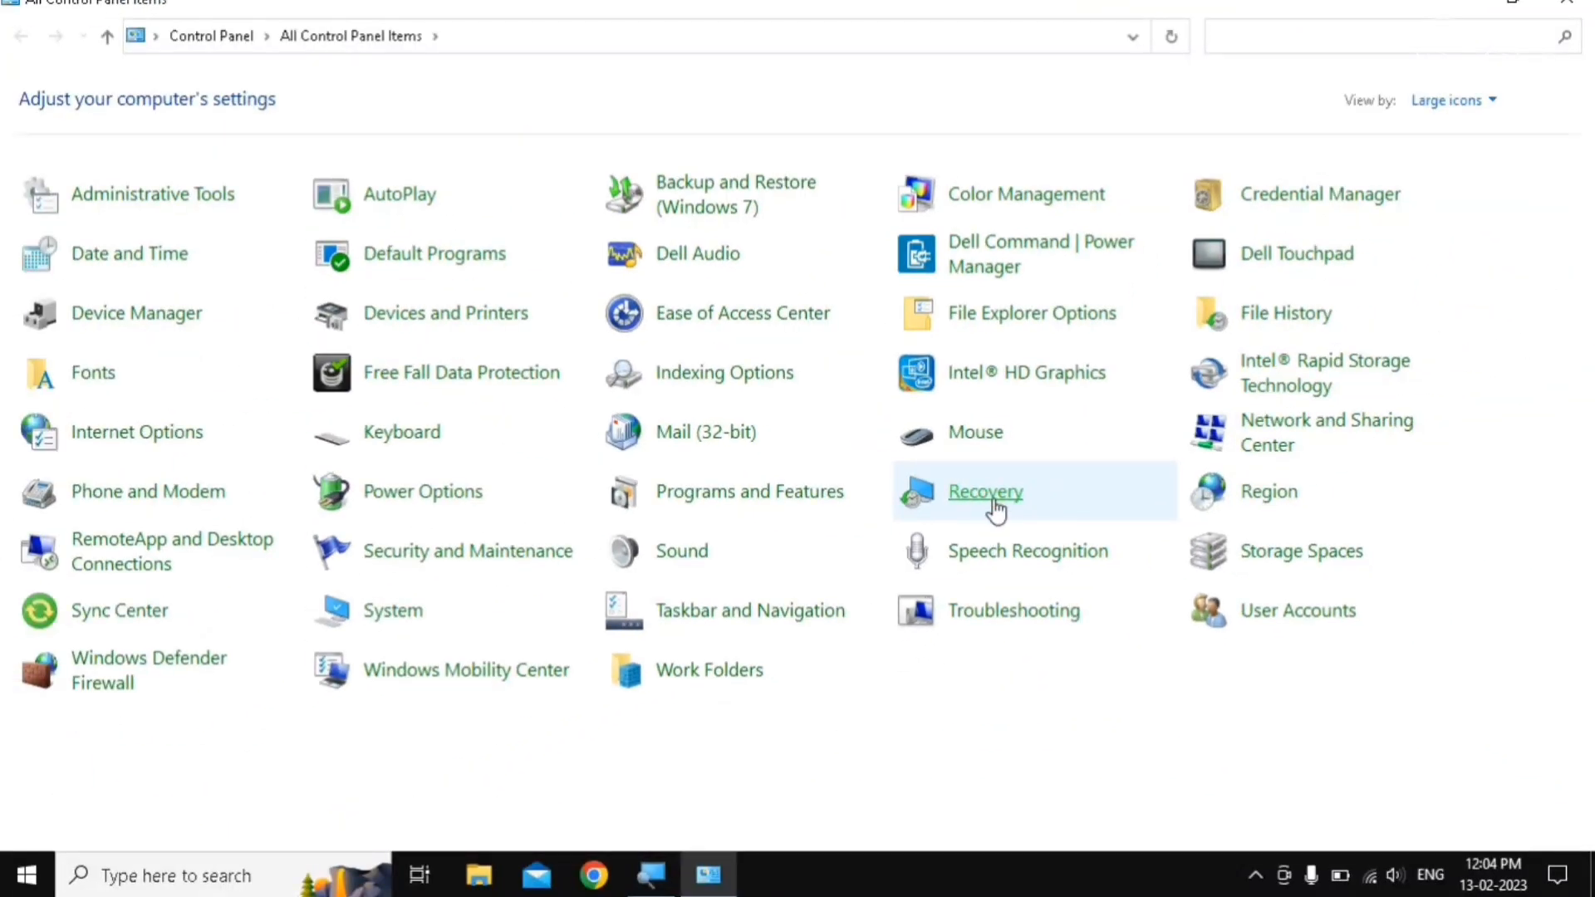
left_click(986, 492)
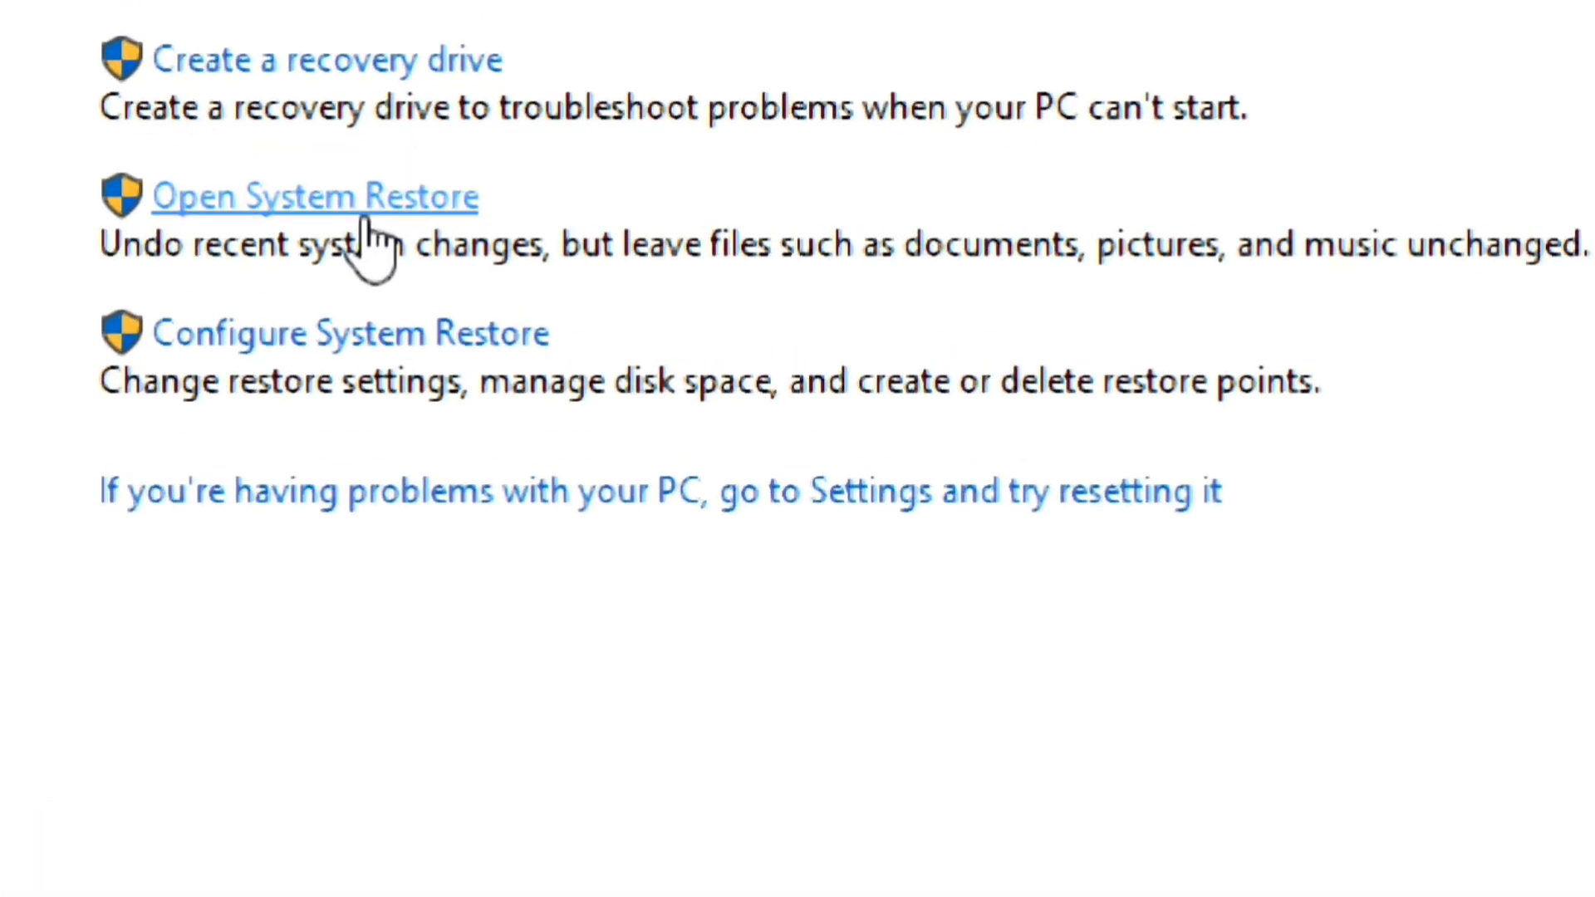
left_click(366, 220)
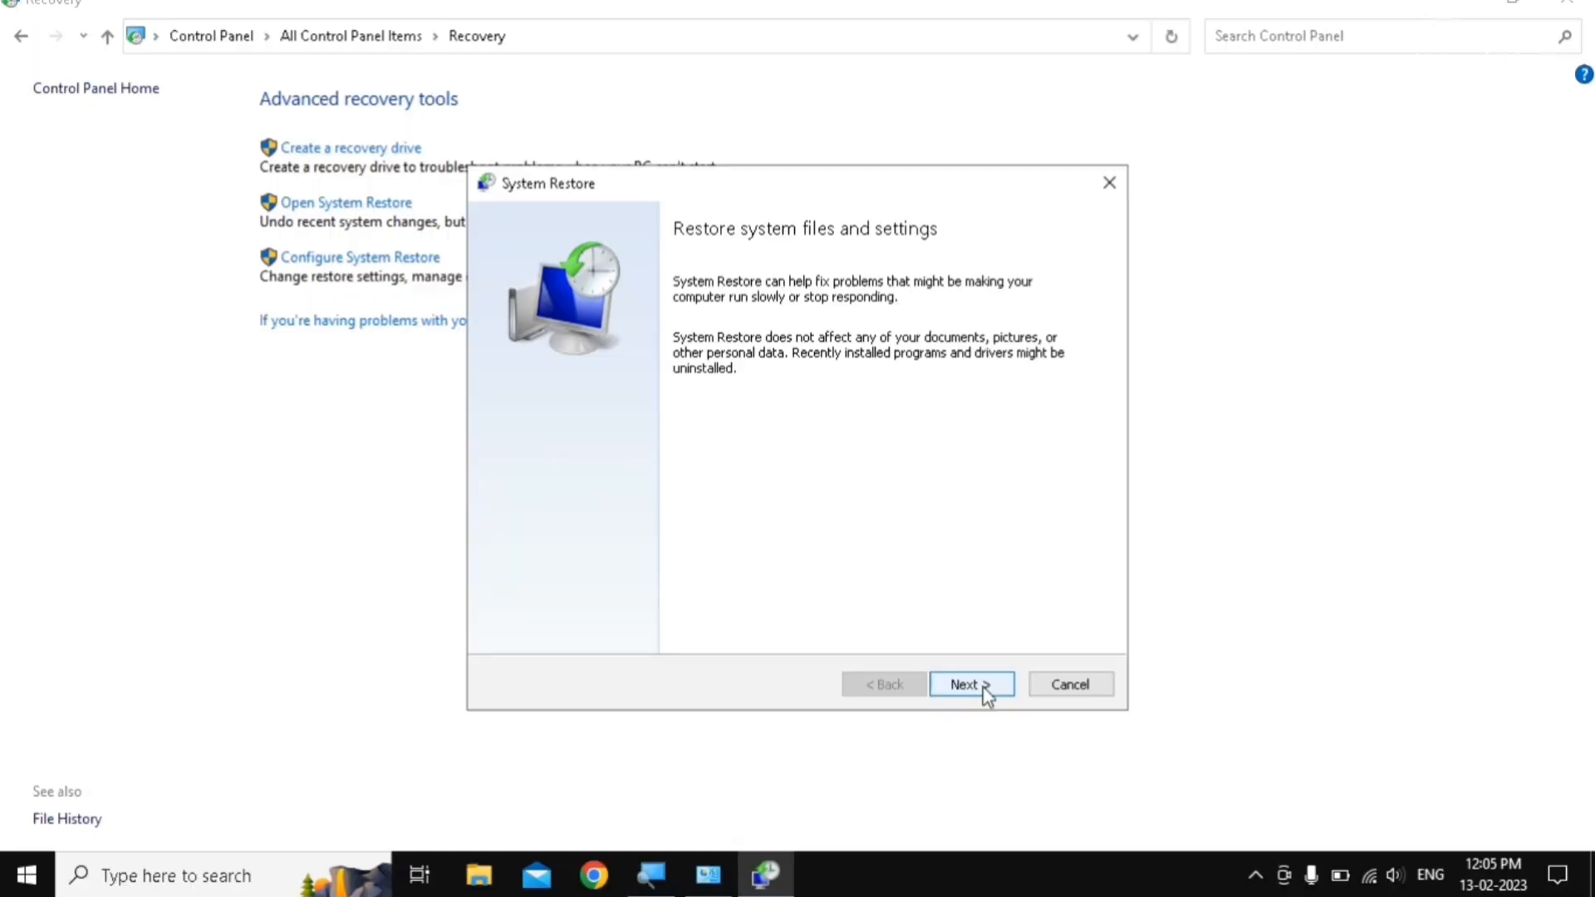
left_click(986, 687)
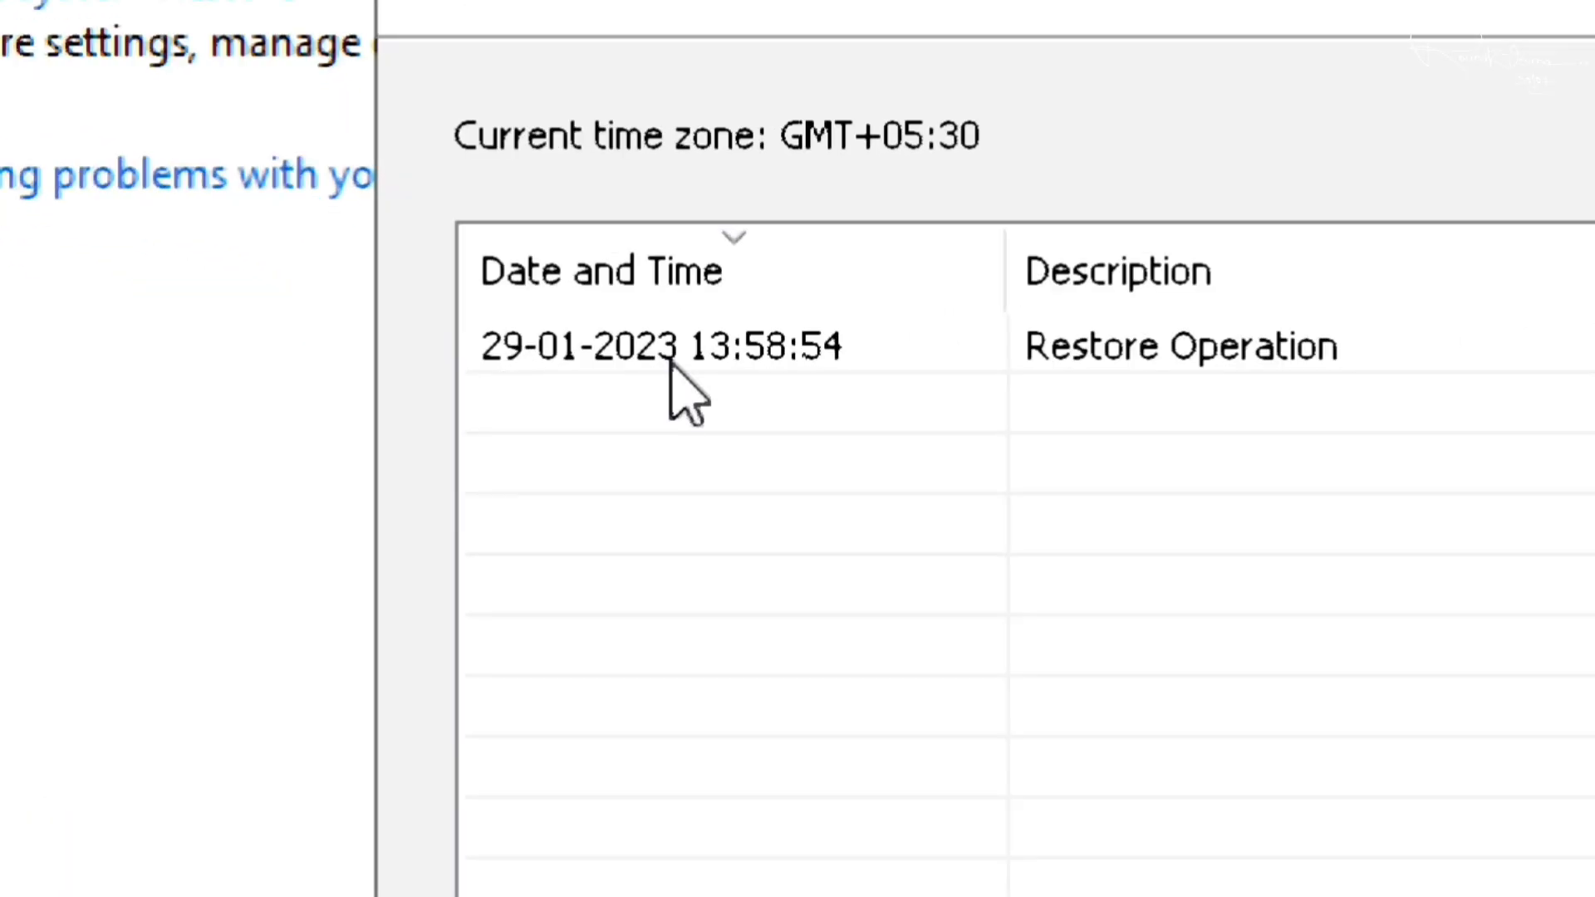
left_click(860, 327)
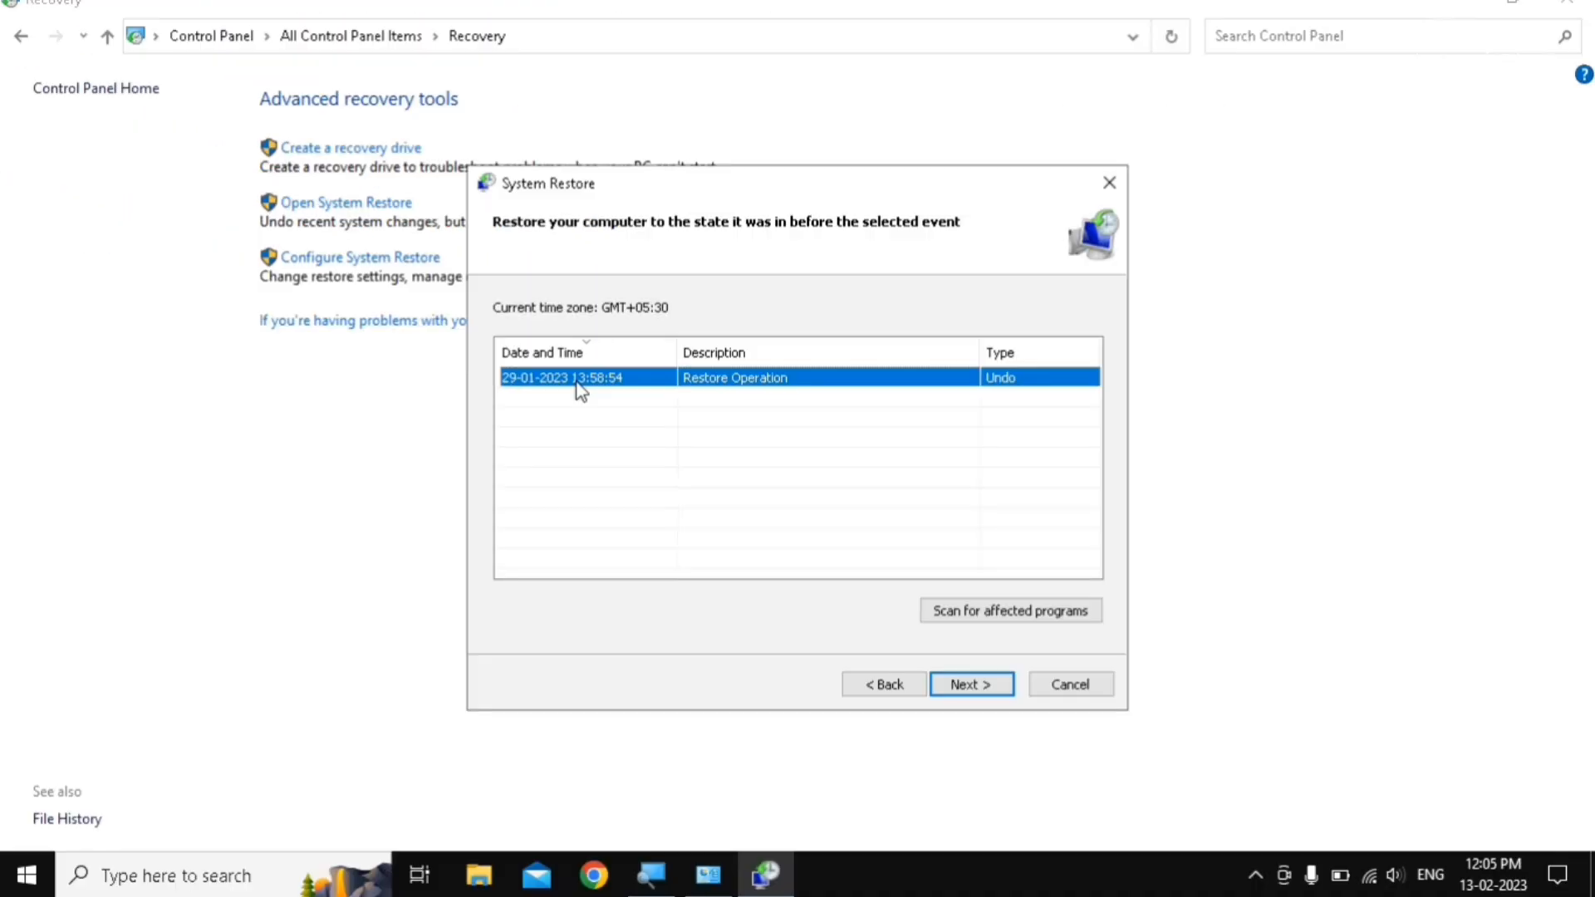
left_click(963, 686)
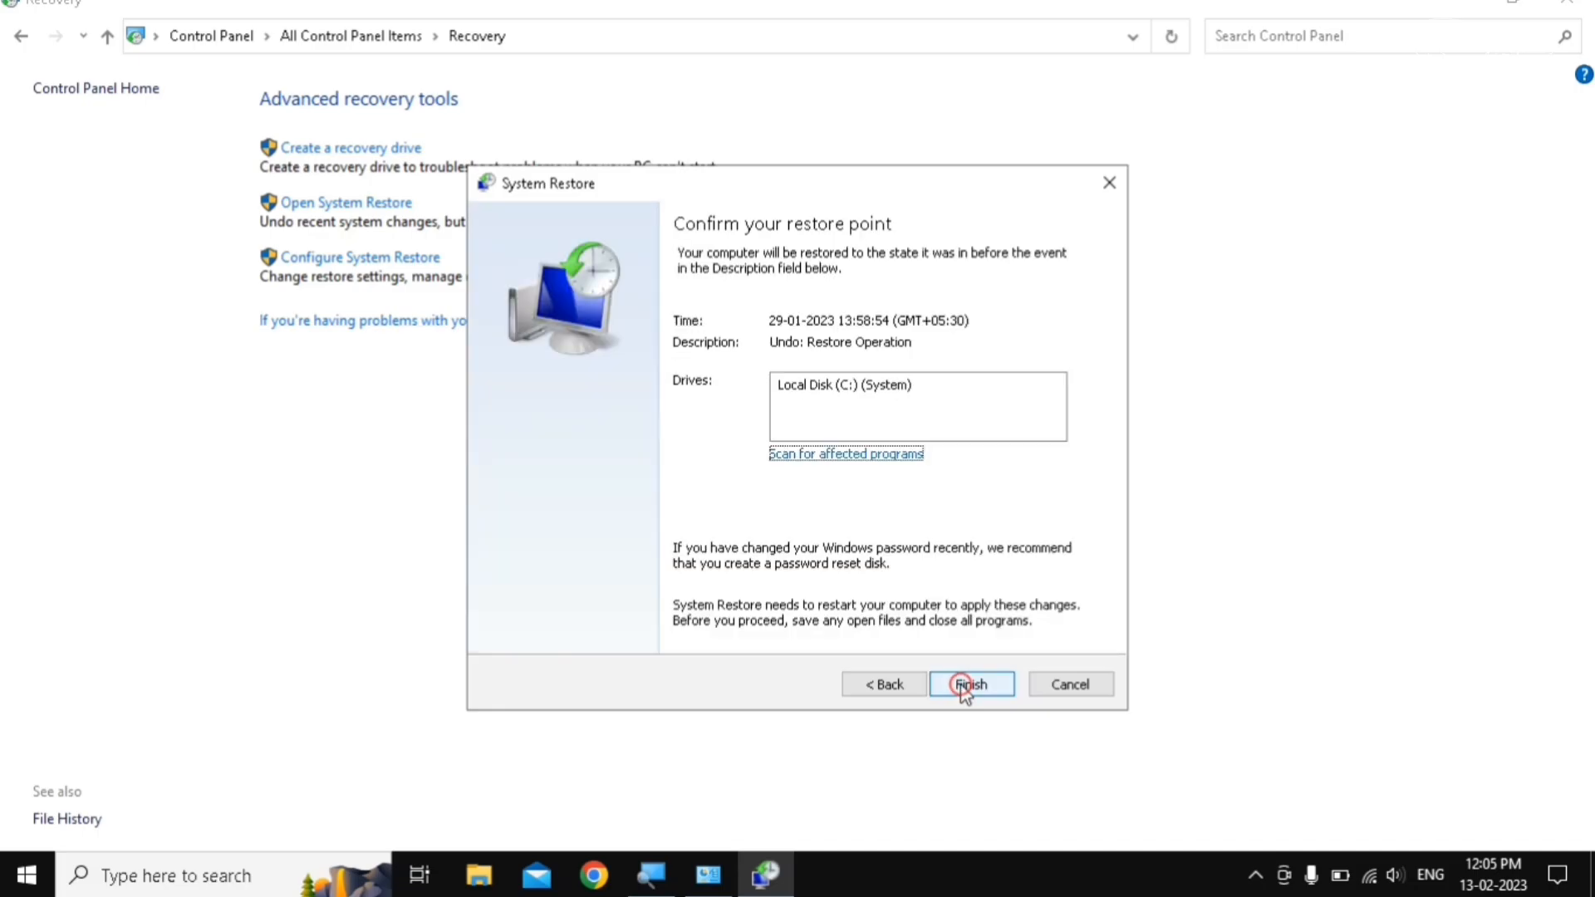
left_click(839, 389)
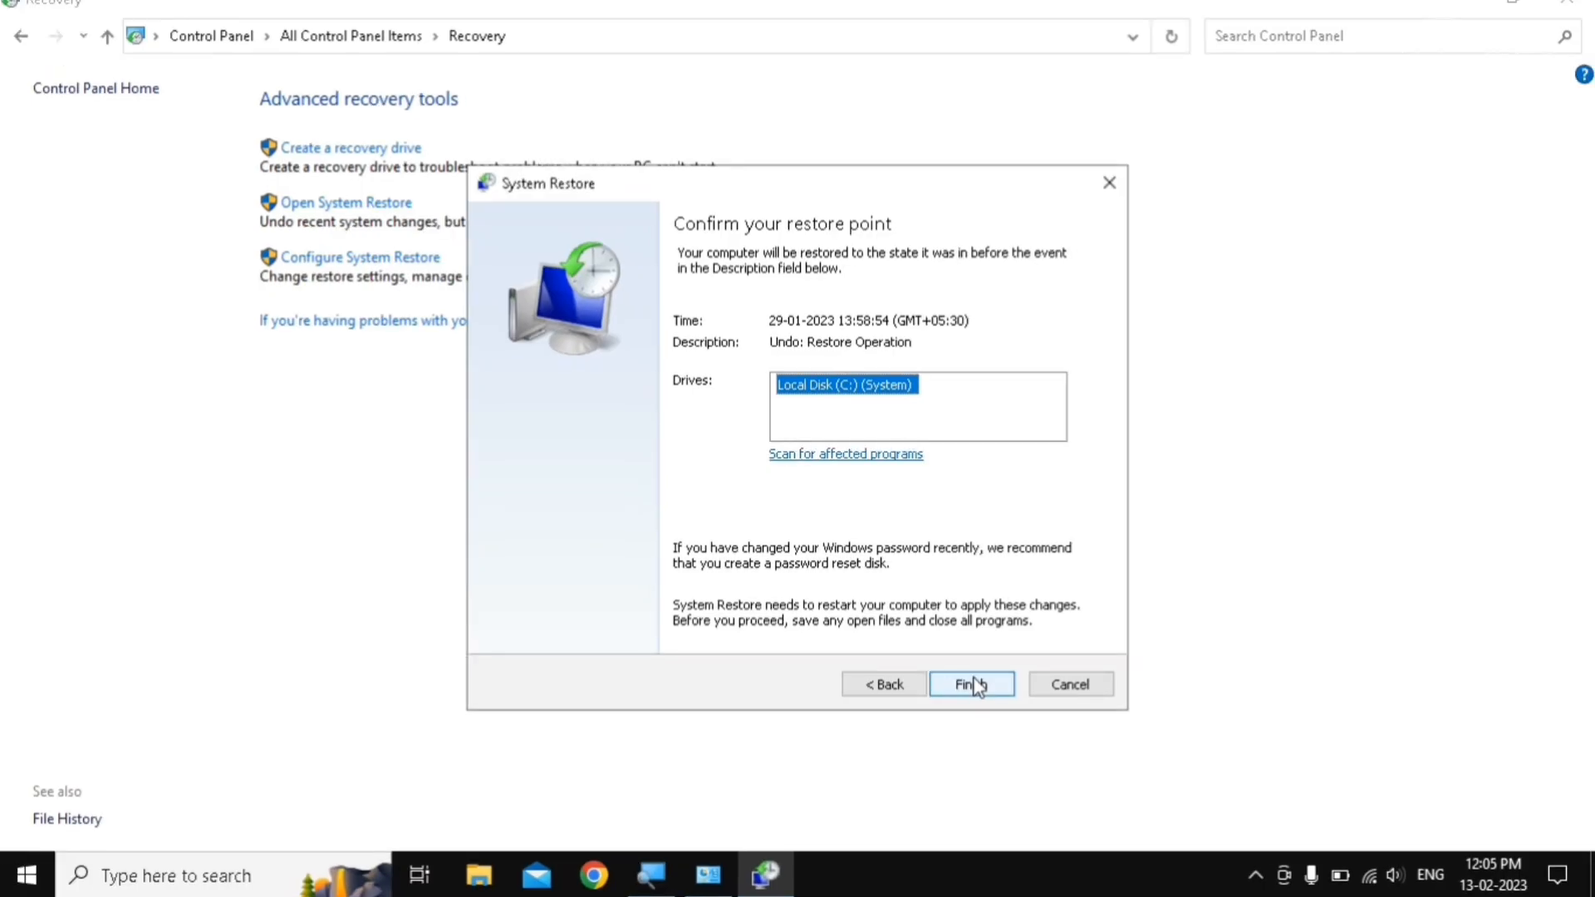
left_click(1069, 687)
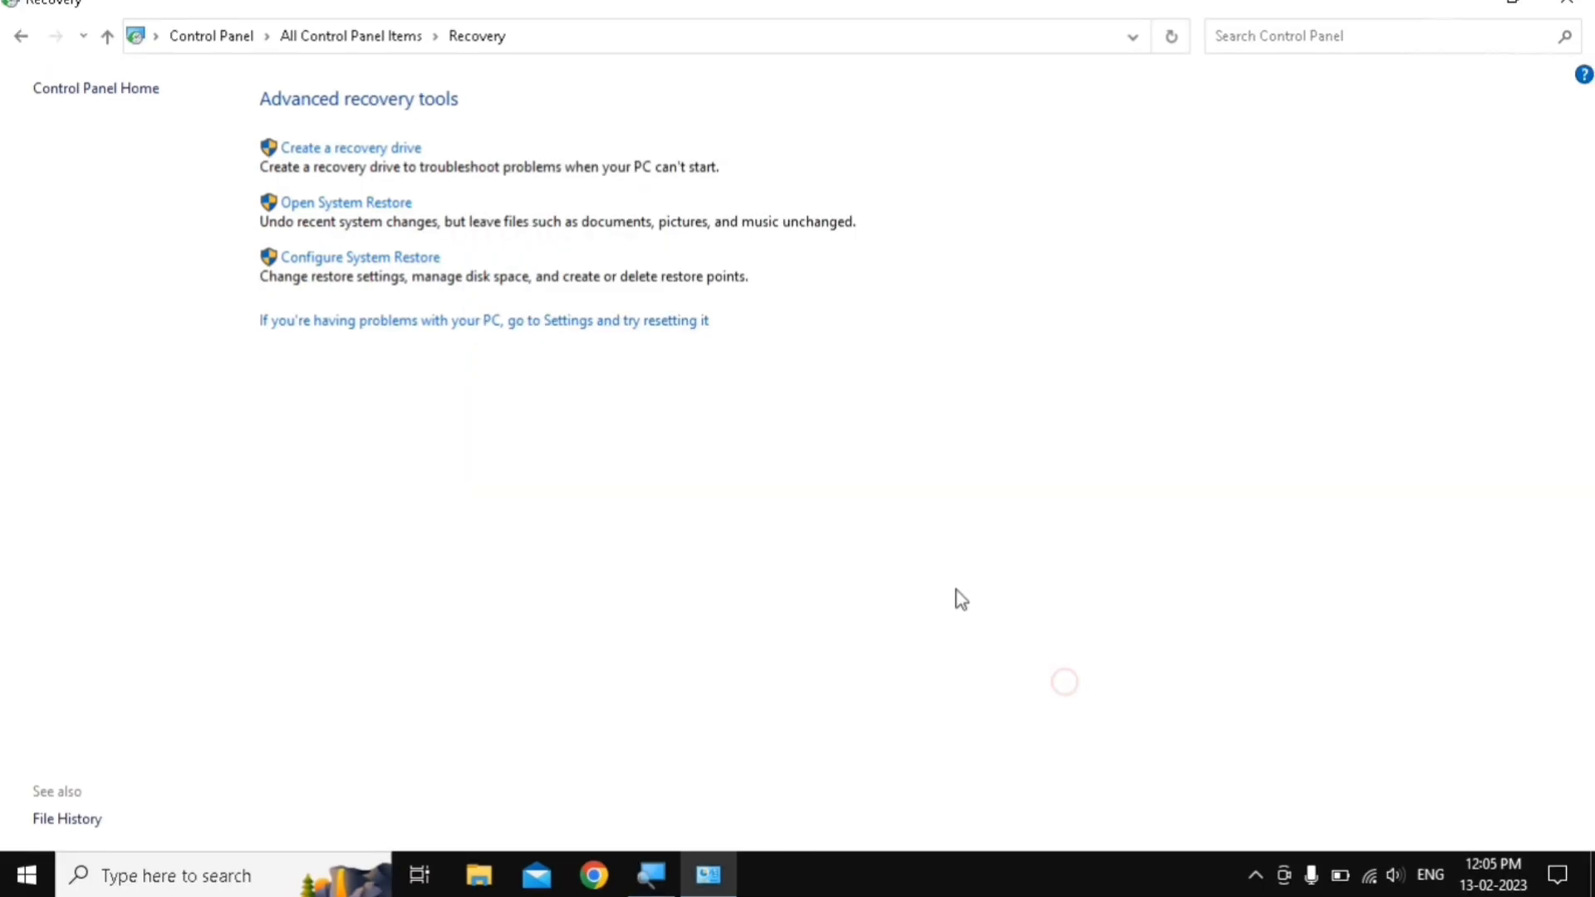
left_click(1567, 4)
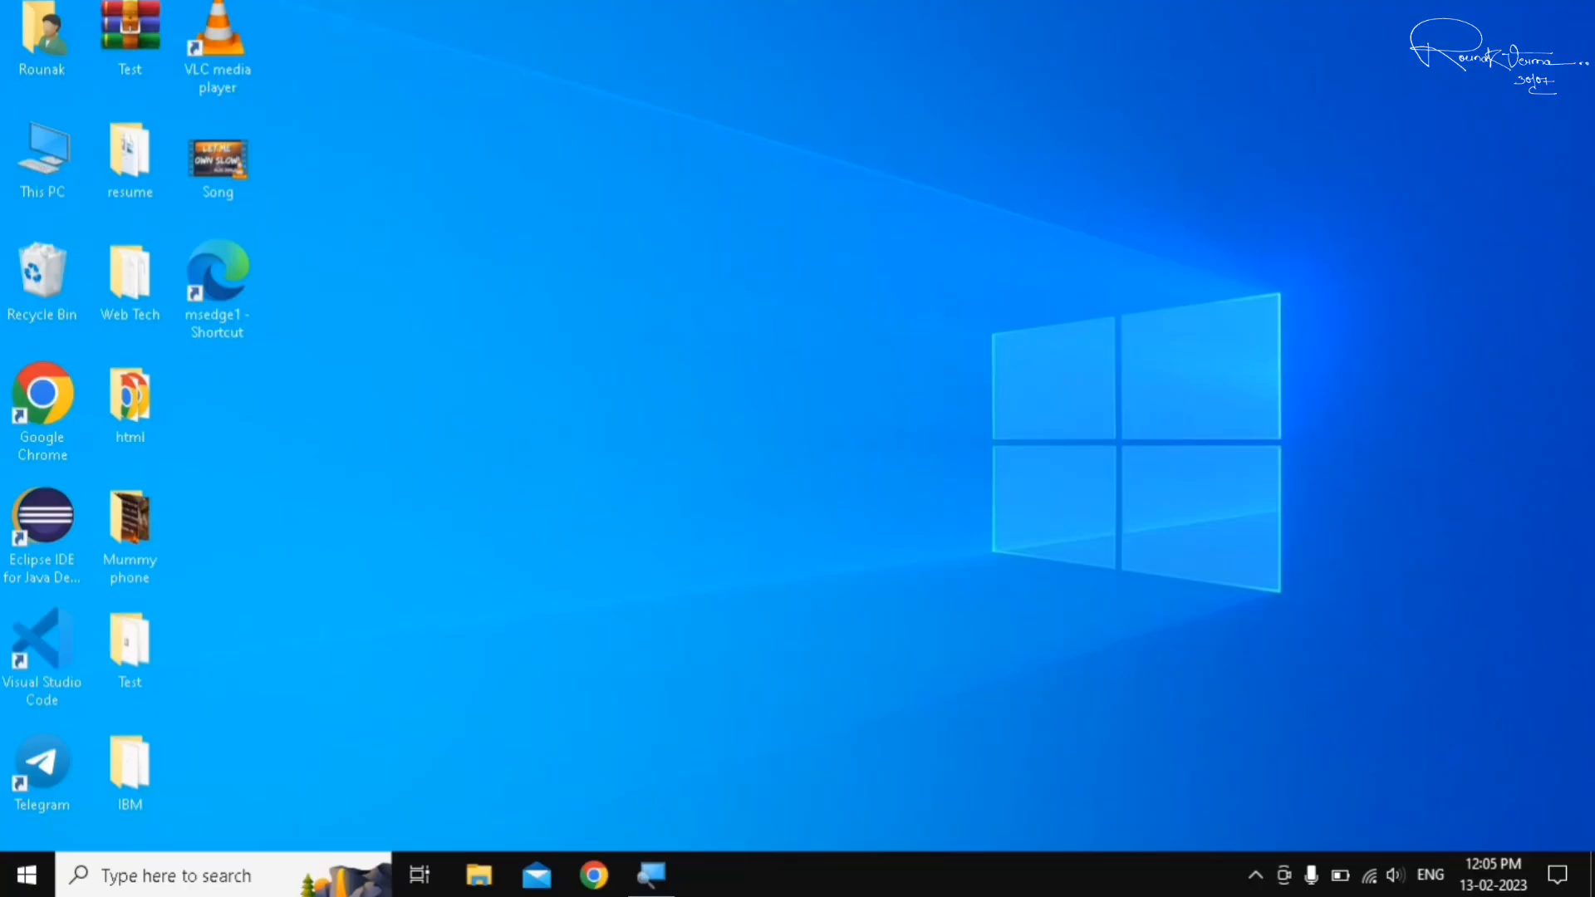